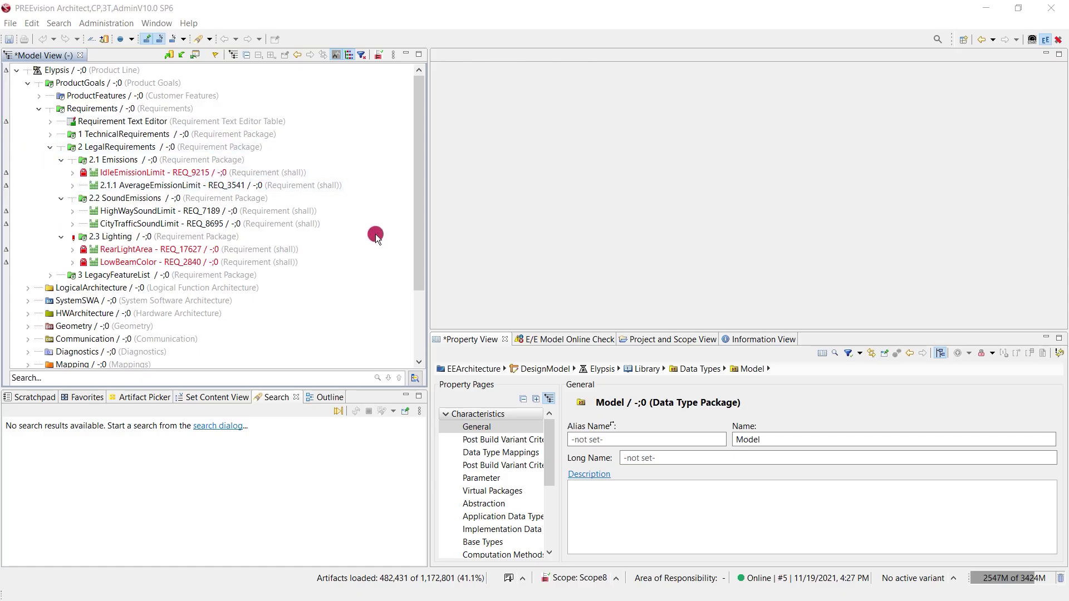
pyautogui.click(107, 71)
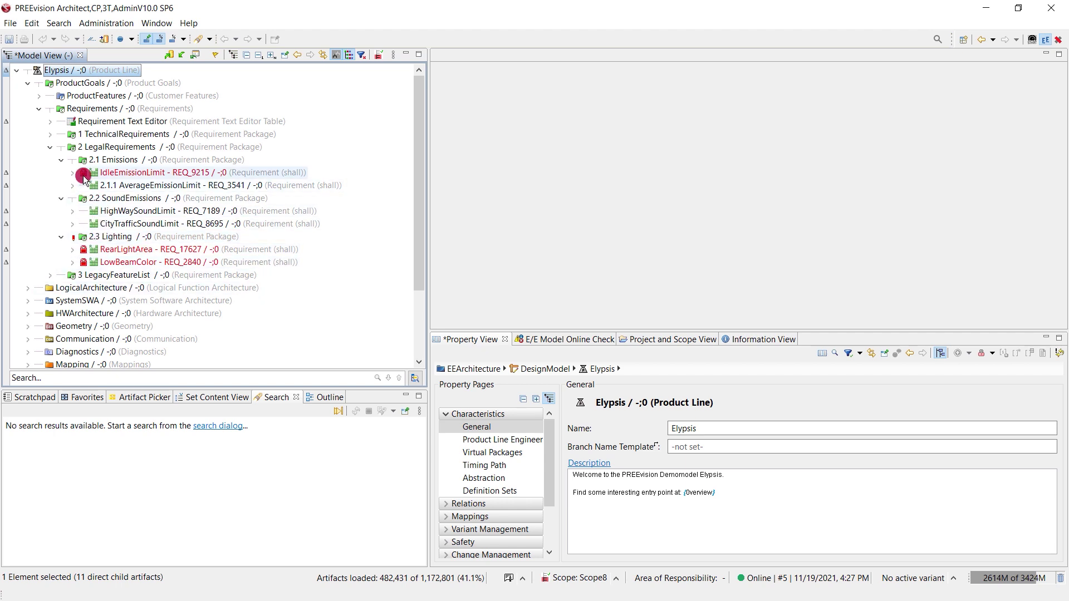
pyautogui.moveTo(84, 176)
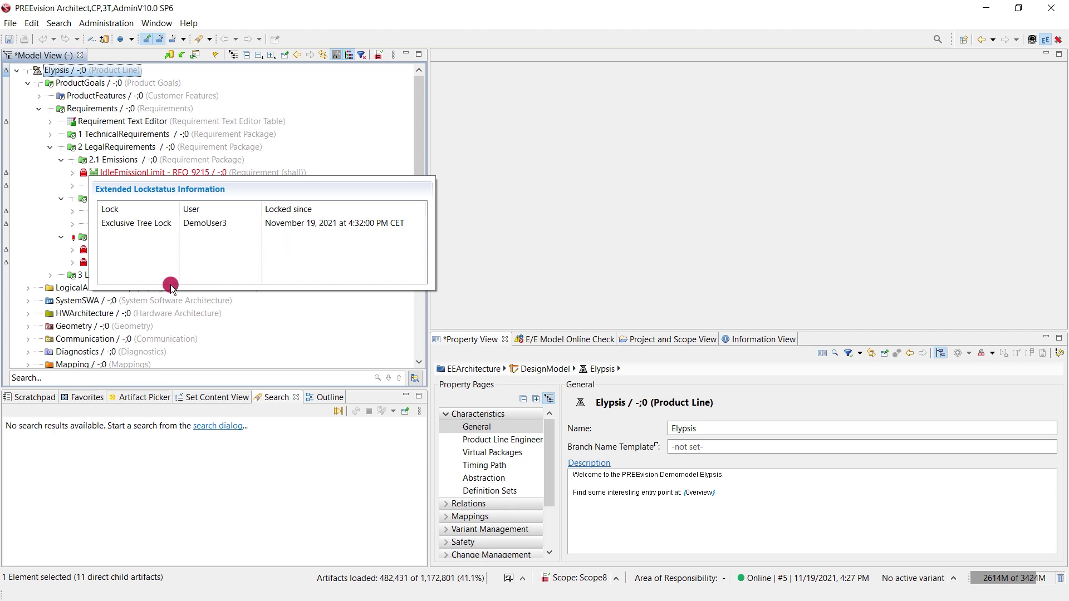
pyautogui.click(100, 326)
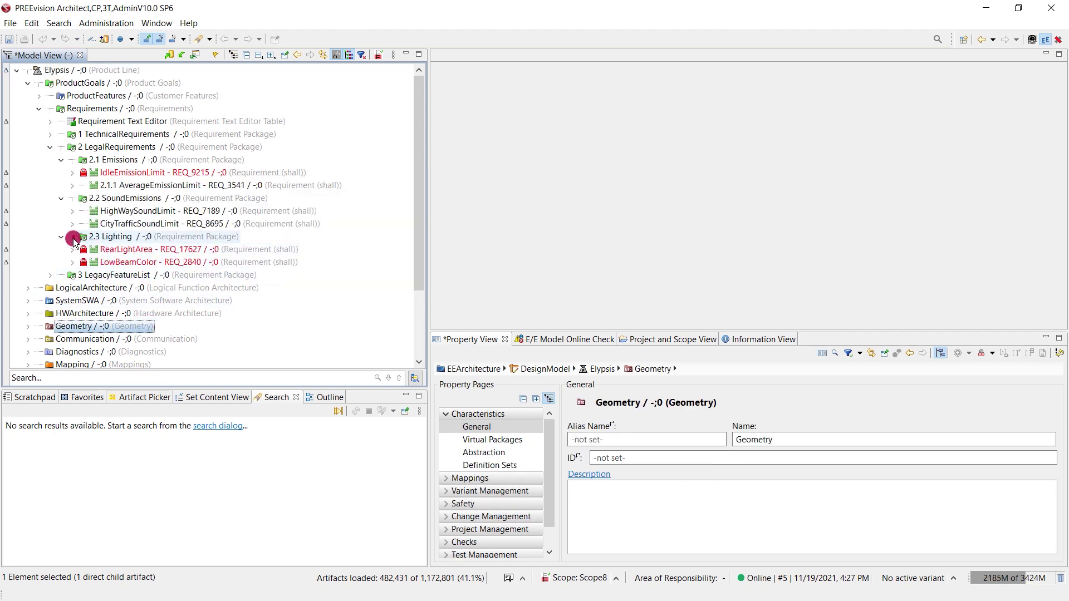
pyautogui.moveTo(74, 240)
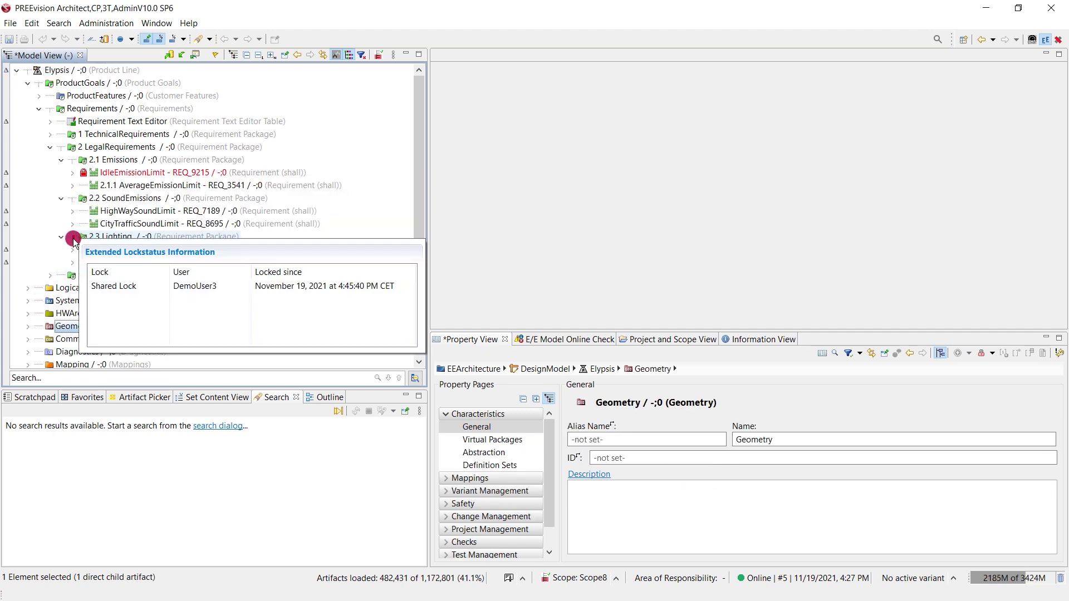
# Create a shall text requirement under 2.1 Emissions and rename it 'Emission Restrictions'
pyautogui.rightClick(166, 160)
pyautogui.moveTo(279, 183)
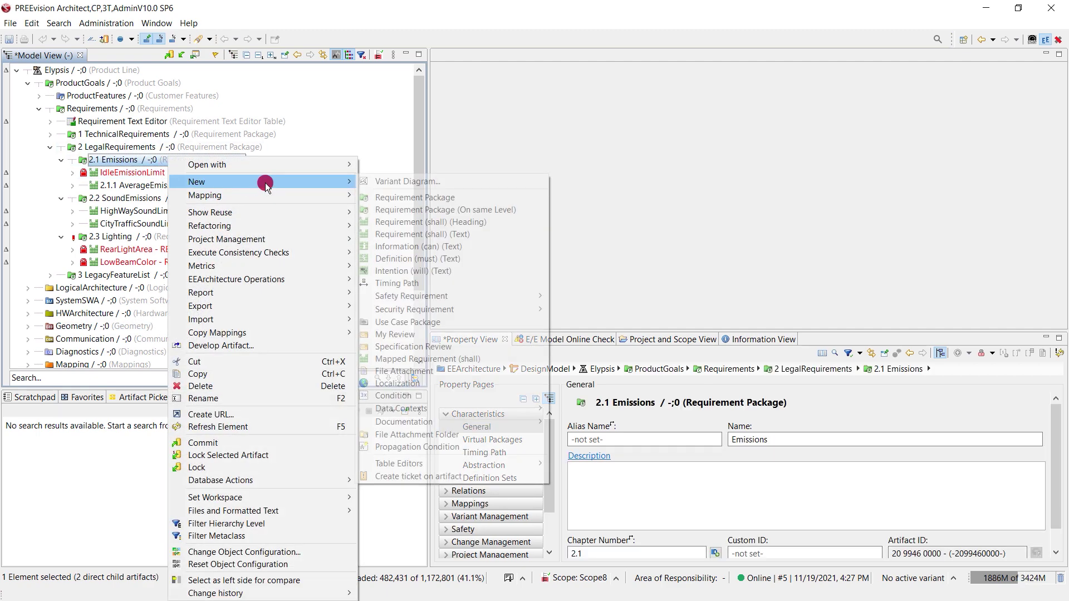
pyautogui.click(458, 234)
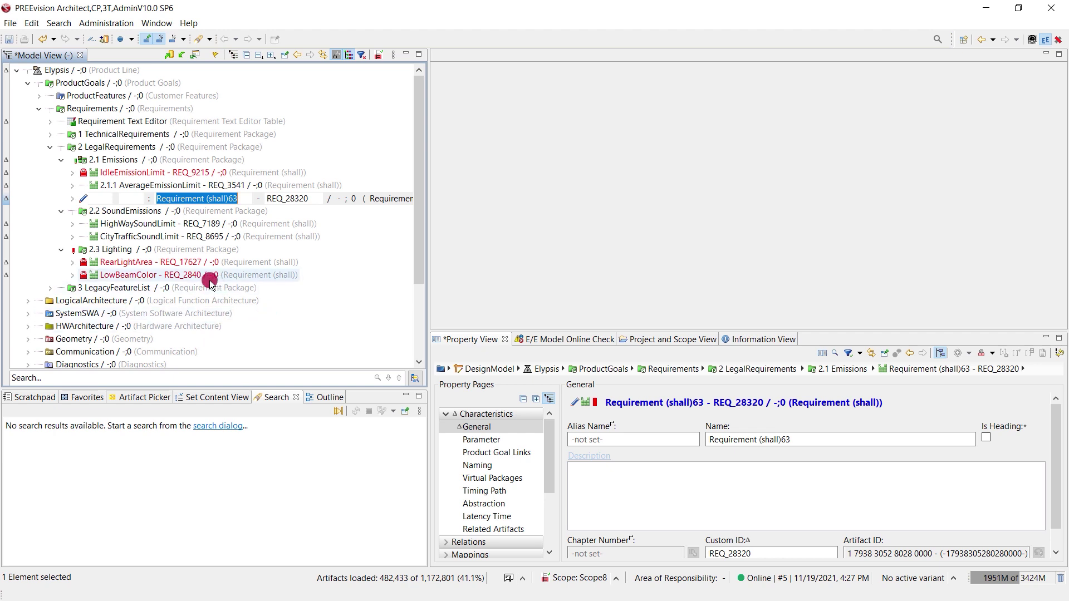
pyautogui.press('Return')
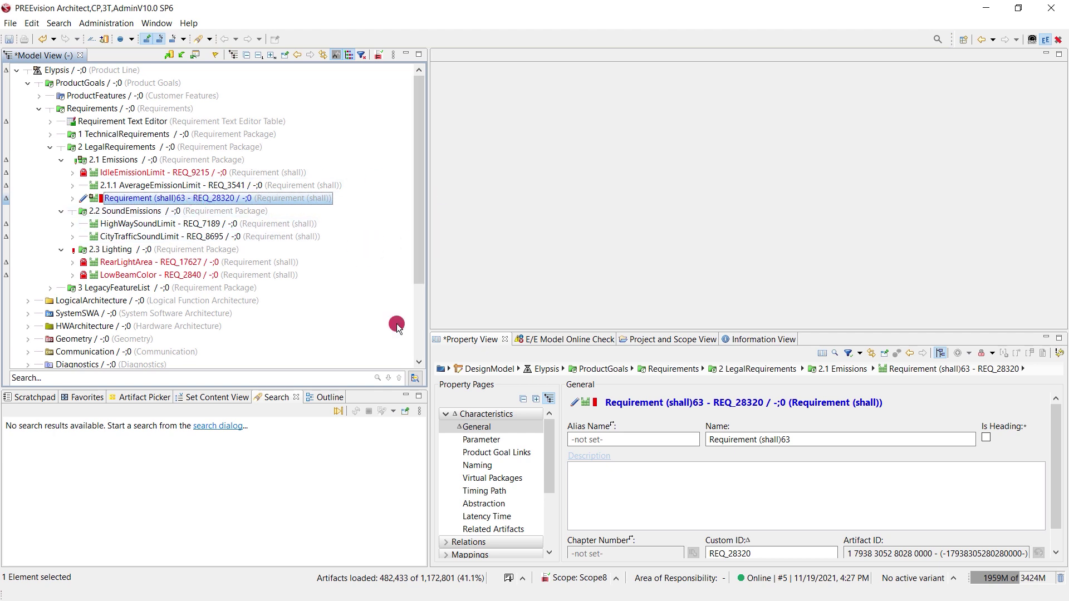
pyautogui.moveTo(812, 441); pyautogui.dragTo(641, 457)
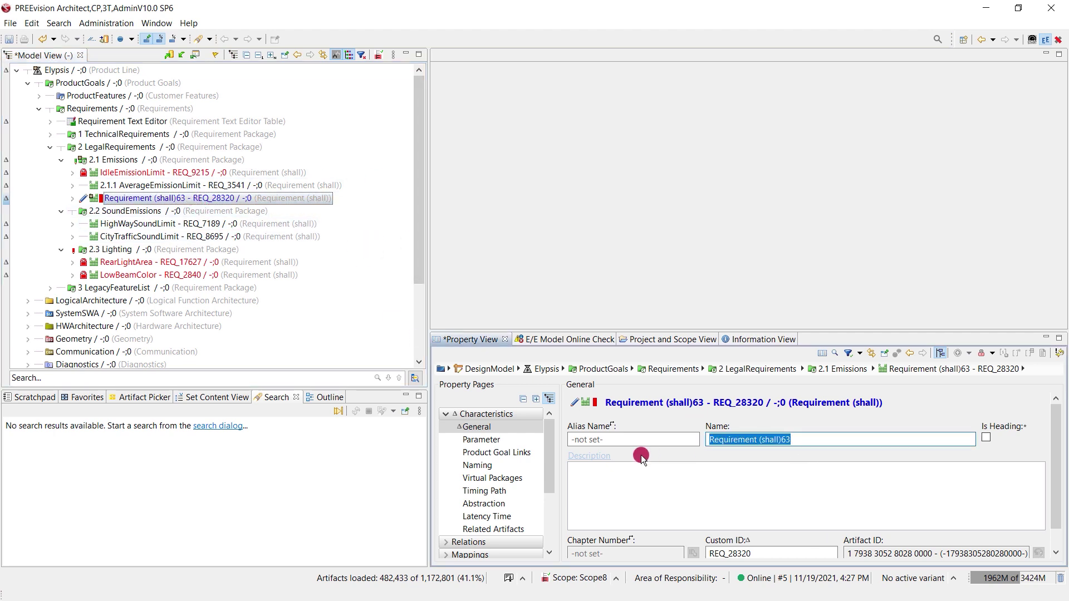
pyautogui.write('E')
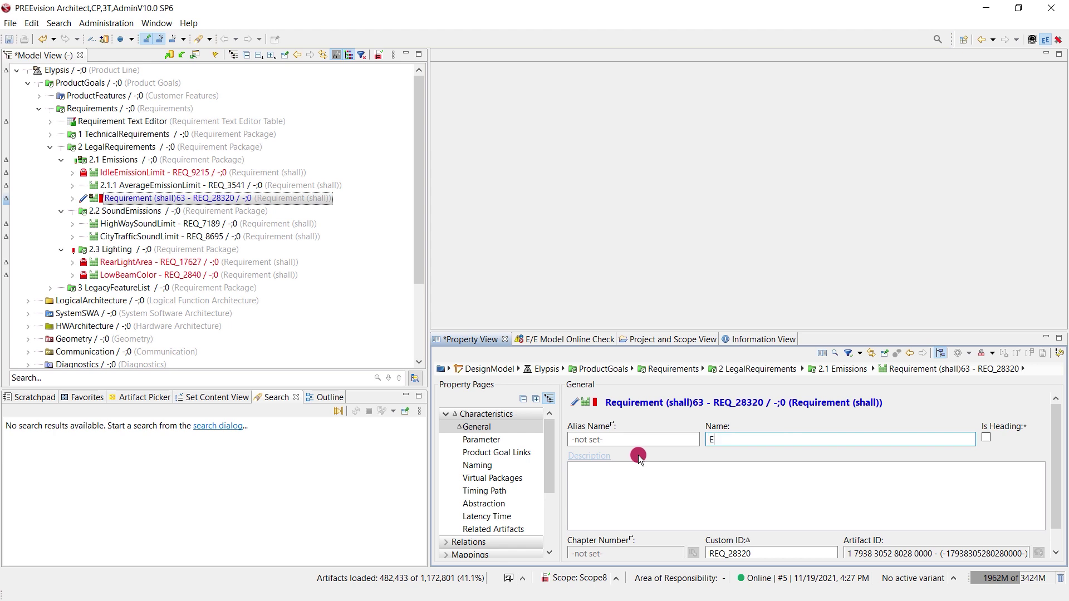
pyautogui.write('mission Restrictions')
pyautogui.press('Return')
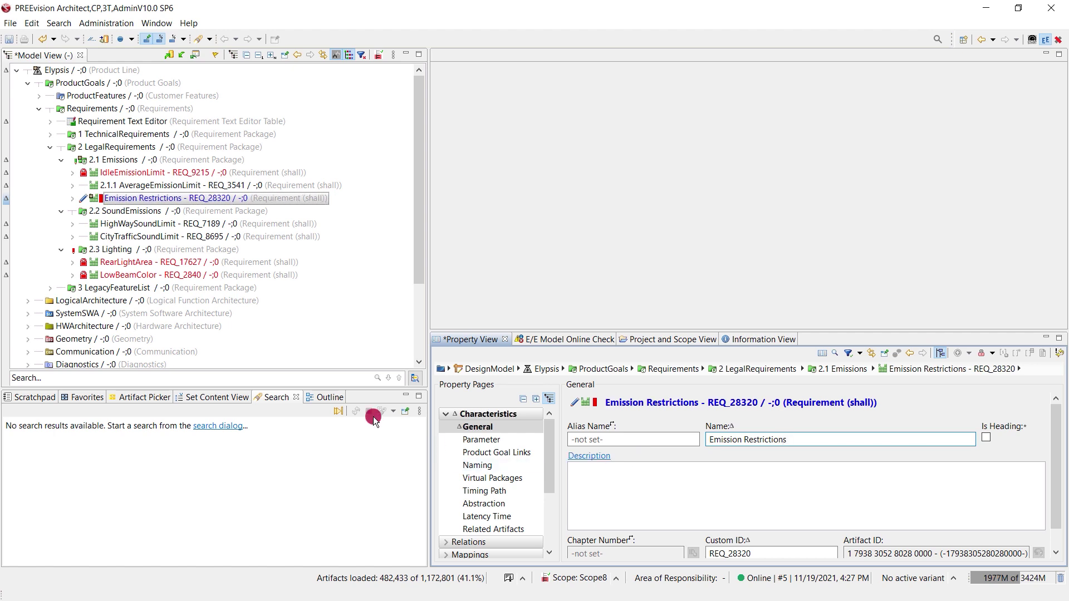
# Create a shall text requirement under 2.3 Lighting, keeping the default name Requirement (shall)64
pyautogui.click(141, 249)
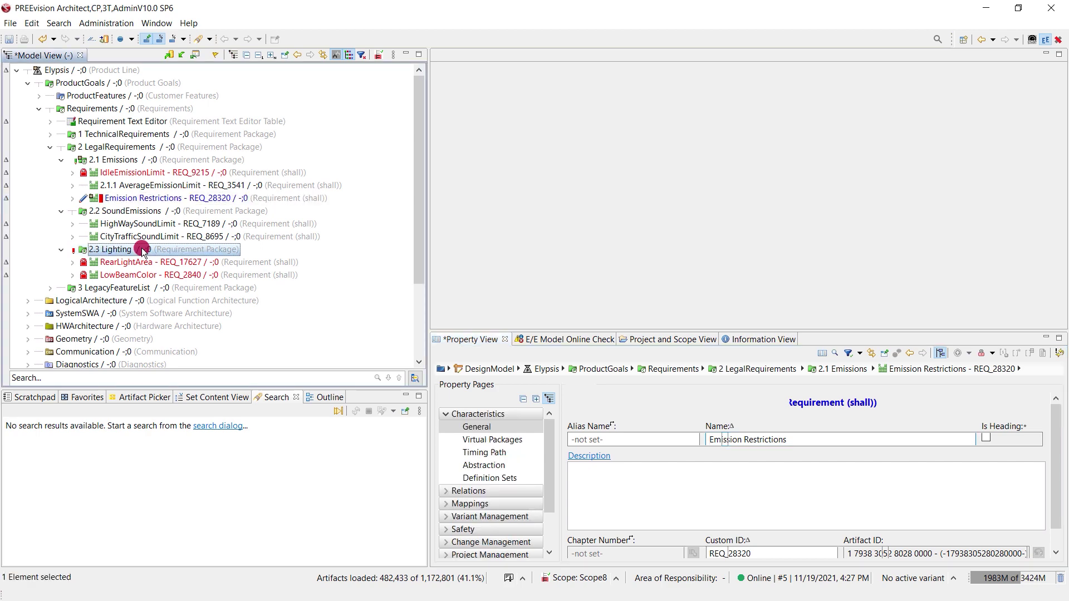
pyautogui.rightClick(143, 249)
pyautogui.moveTo(278, 266)
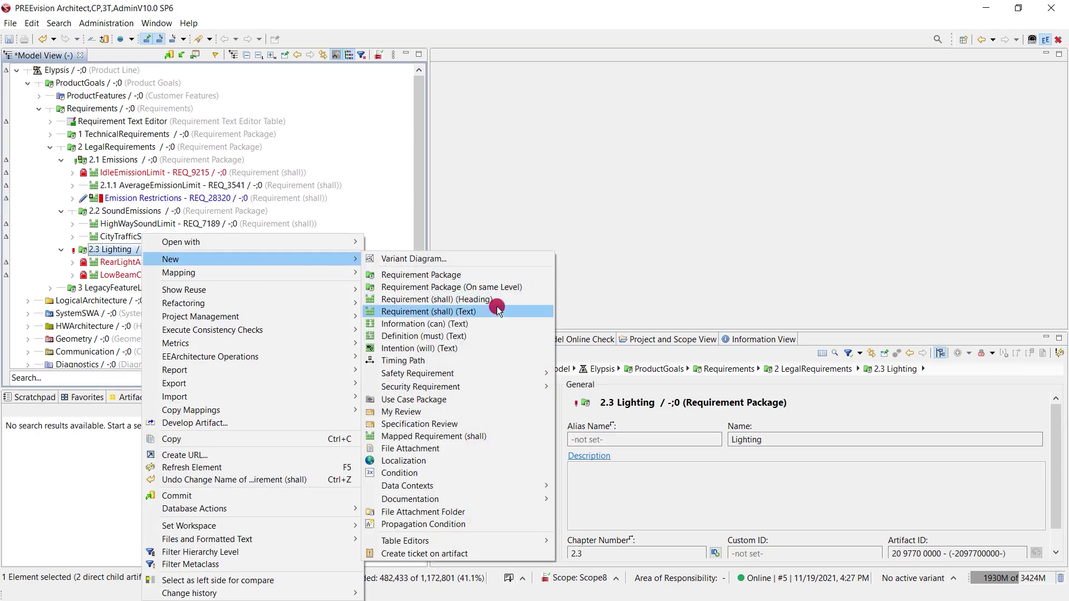
pyautogui.click(497, 310)
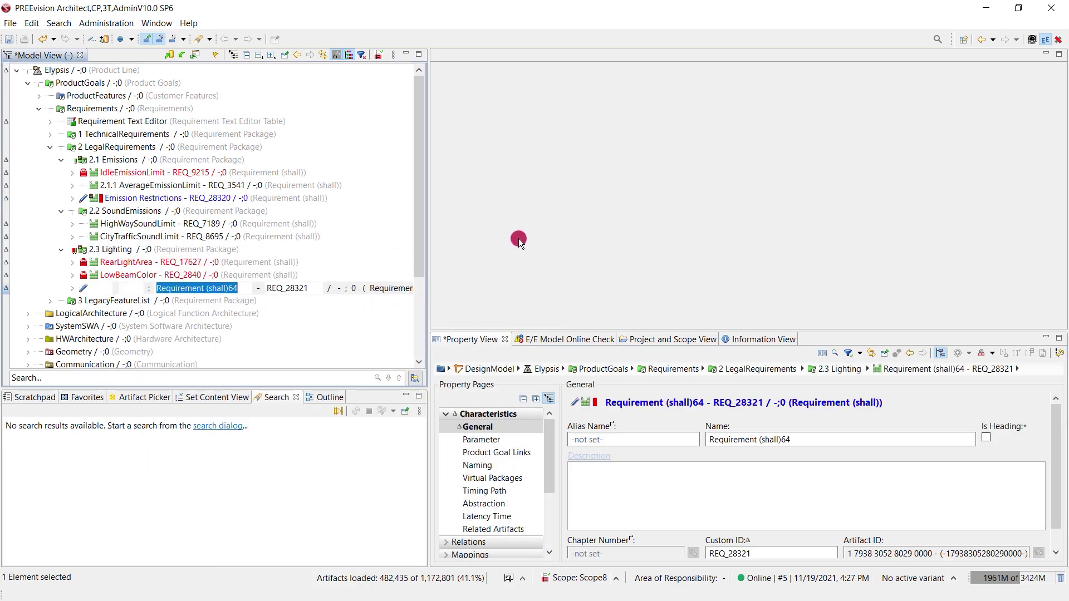
pyautogui.click(191, 275)
# Inspect the locked RearLightArea requirement's name field and actions without changing anything
pyautogui.click(166, 250)
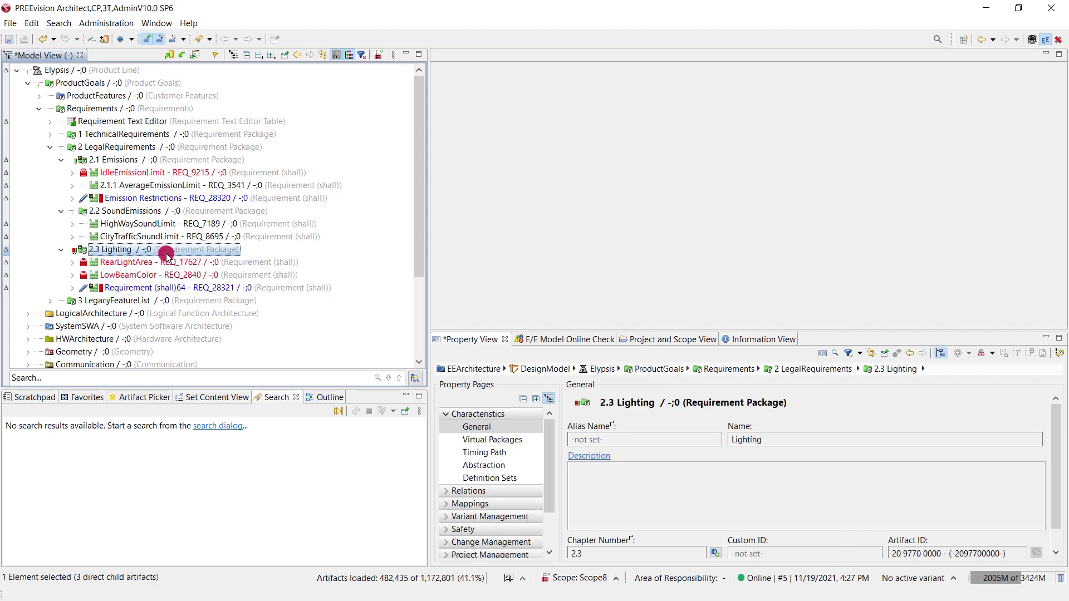
pyautogui.click(151, 261)
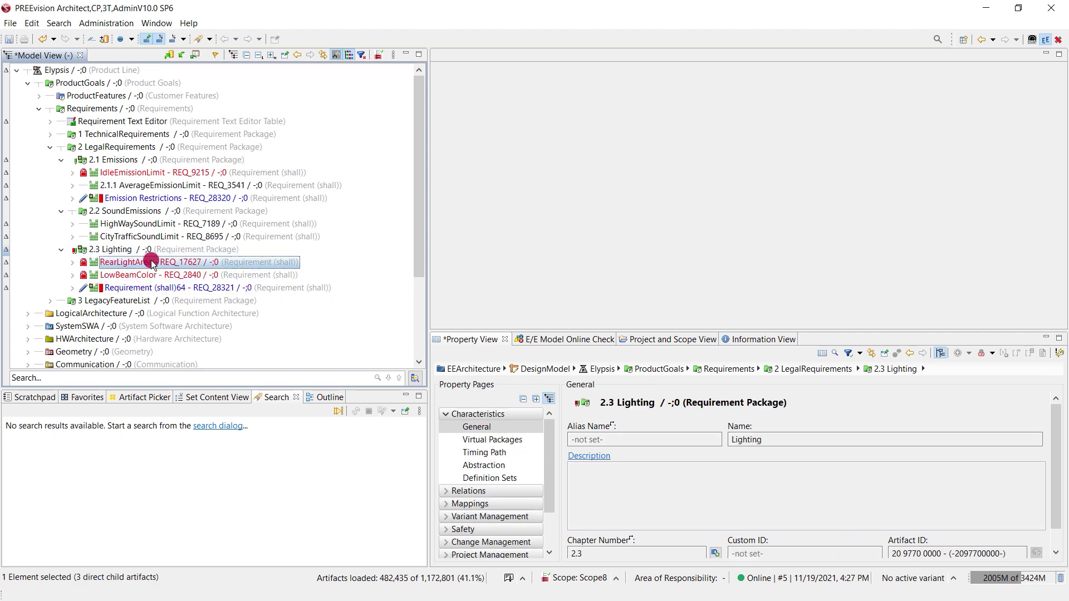
pyautogui.click(746, 440)
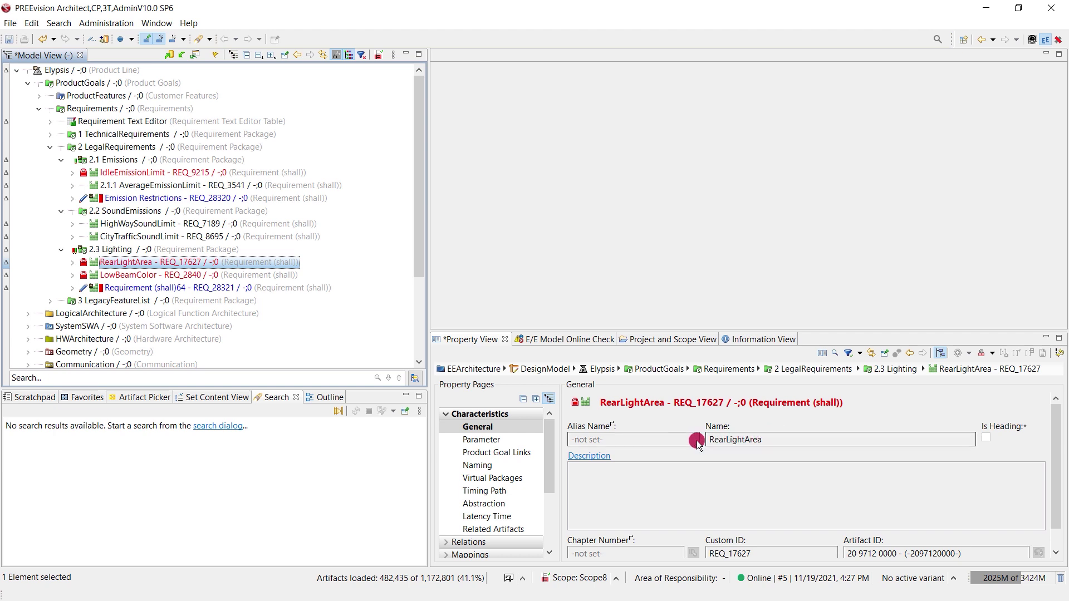
pyautogui.rightClick(282, 261)
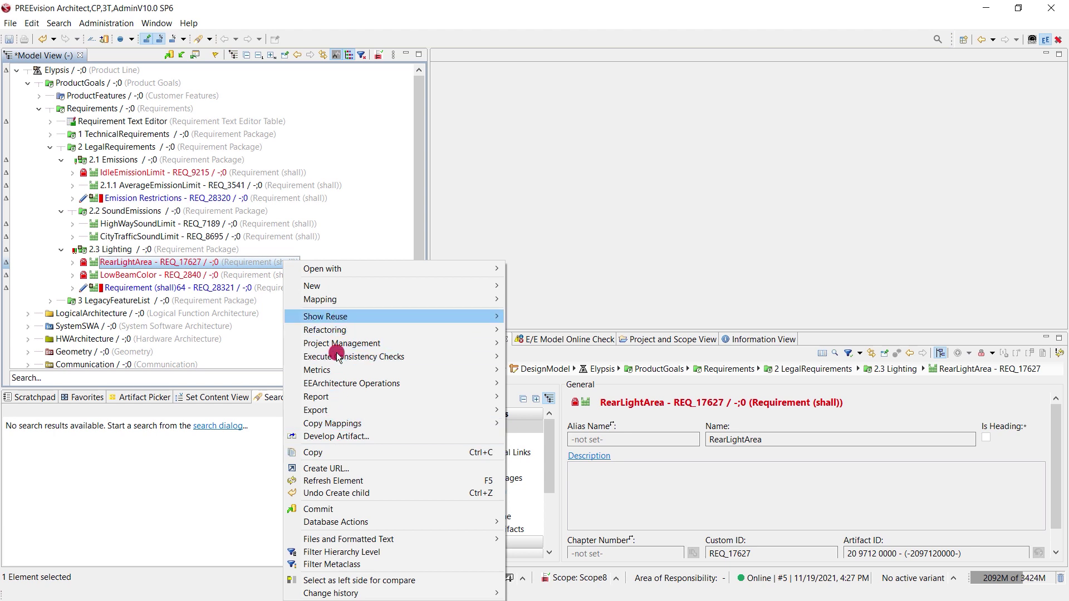
pyautogui.click(201, 266)
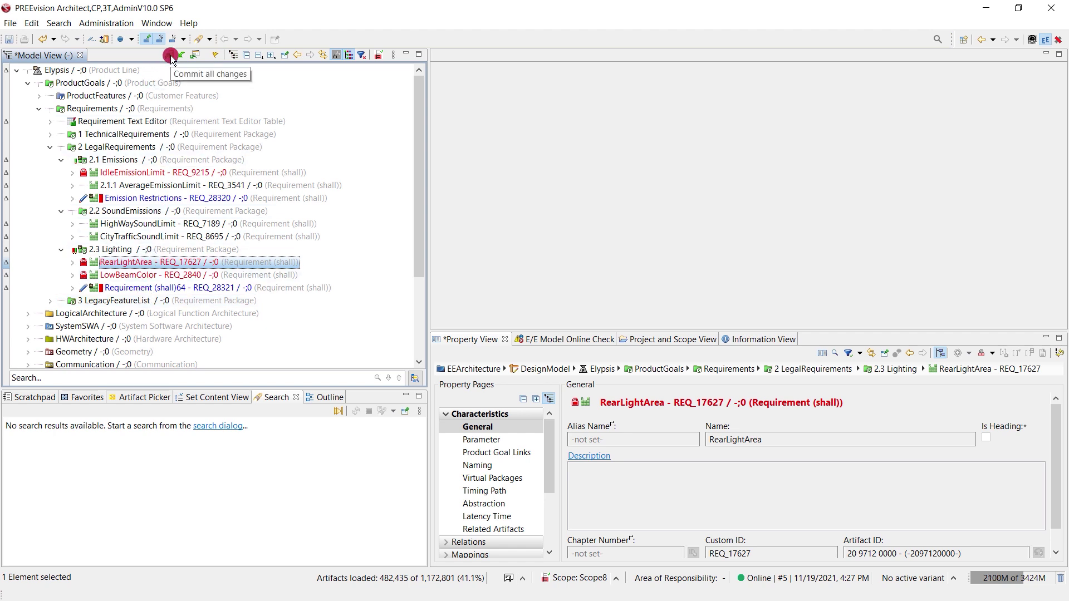
# Review the available actions for Emission Restrictions without choosing any
pyautogui.click(183, 196)
pyautogui.rightClick(182, 196)
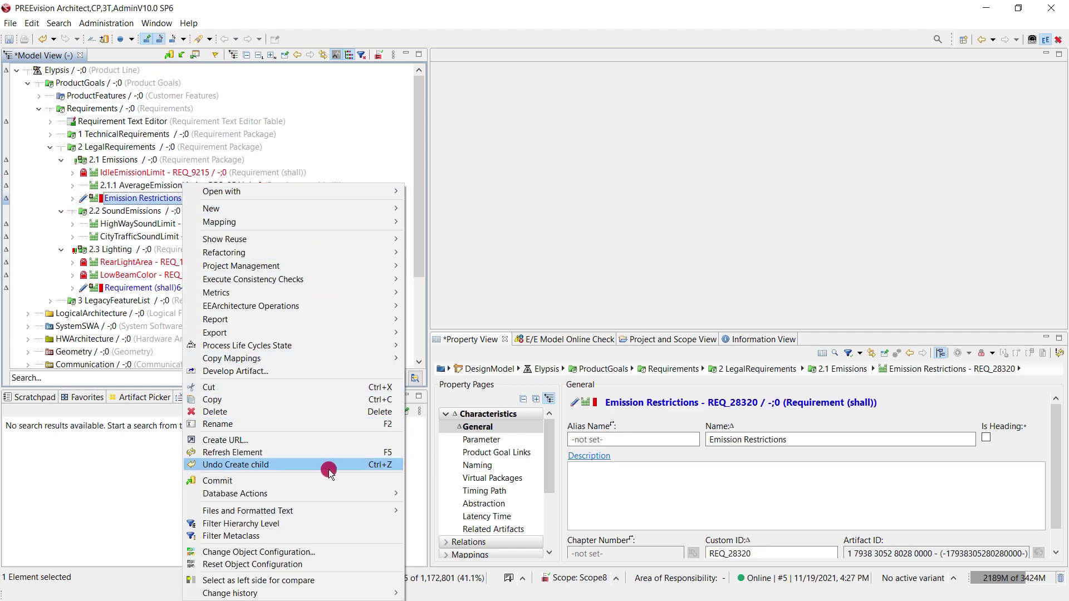
pyautogui.moveTo(310, 494)
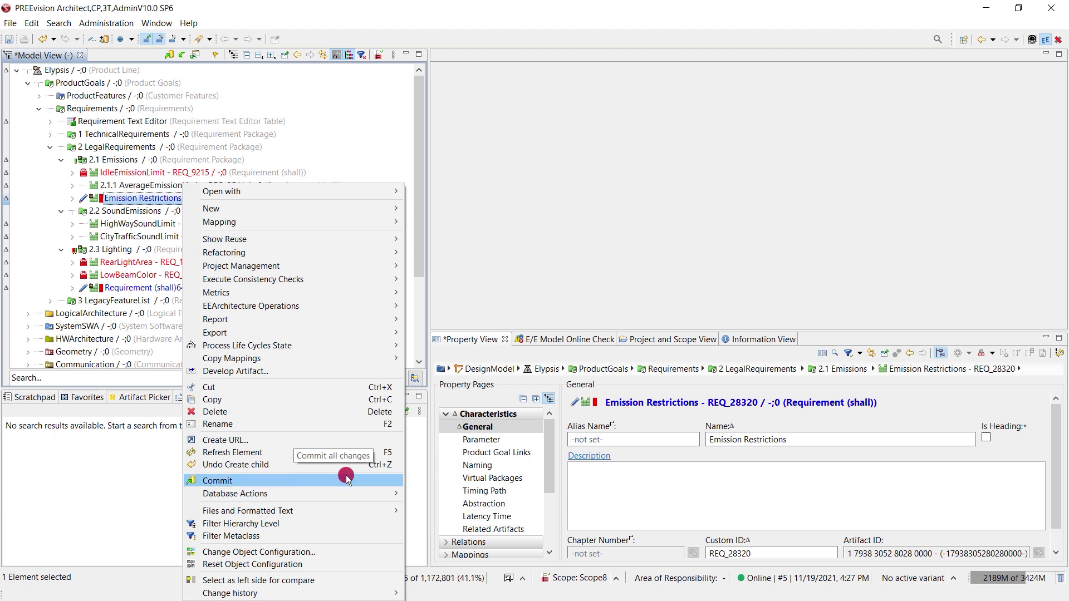
pyautogui.click(150, 199)
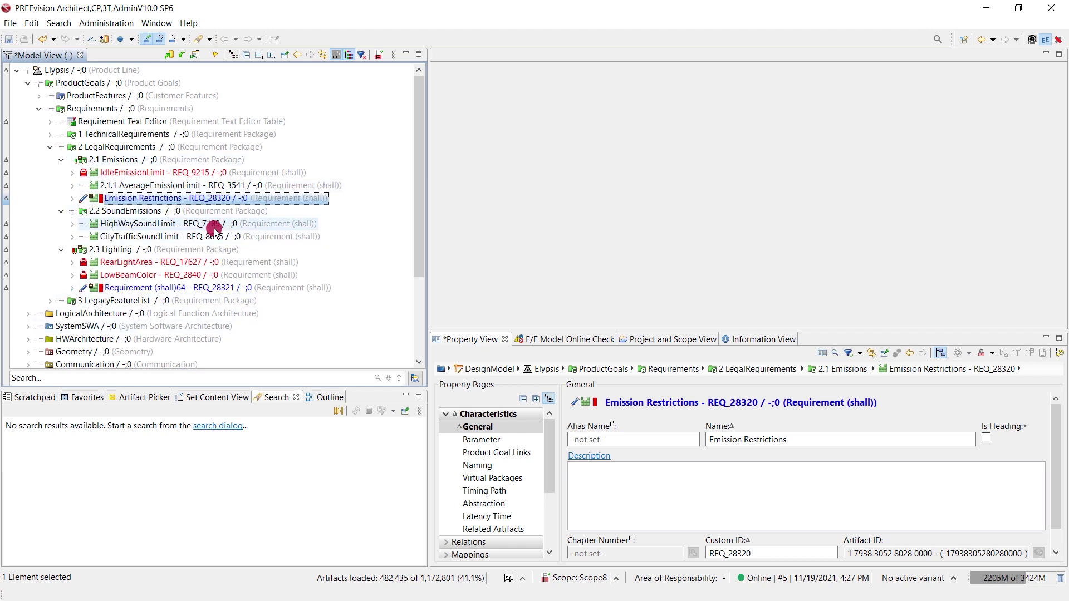
# Commit all changes to the database with the comment 'Req added'
pyautogui.click(169, 55)
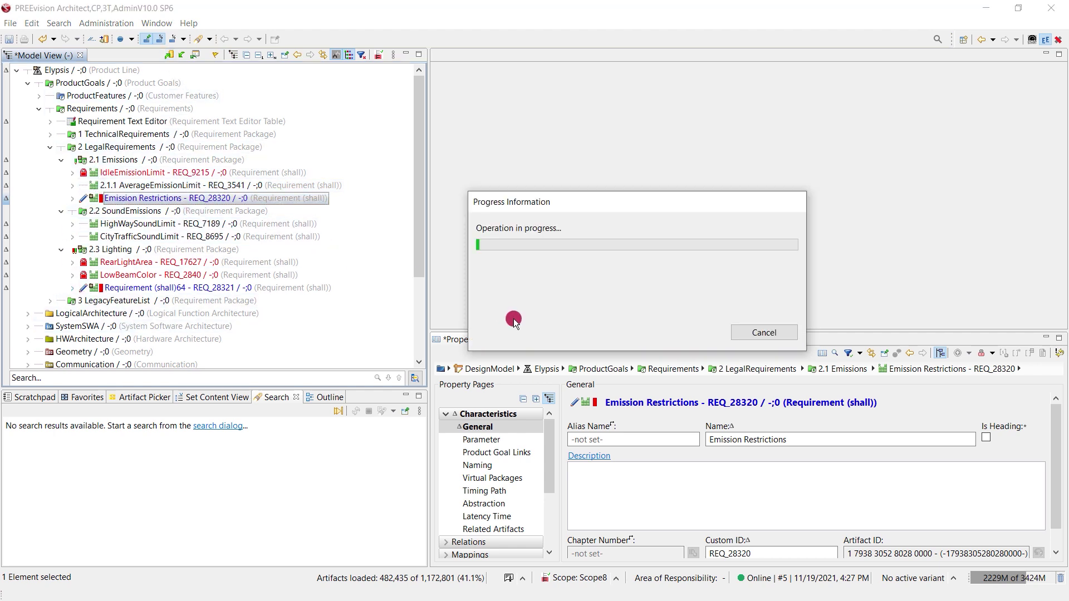
pyautogui.write('Req')
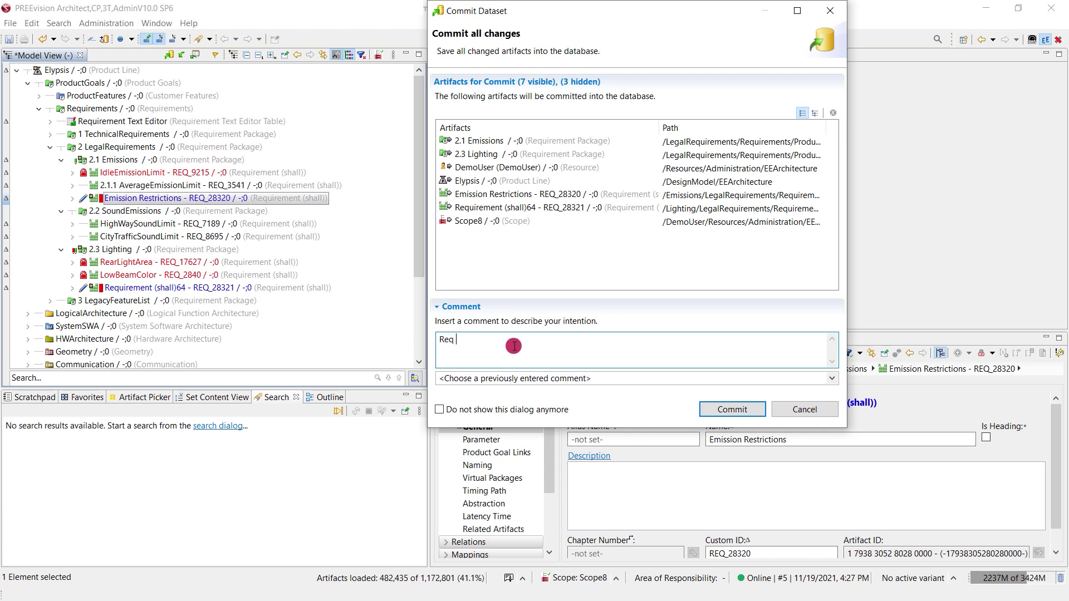
pyautogui.write(' added')
pyautogui.click(727, 409)
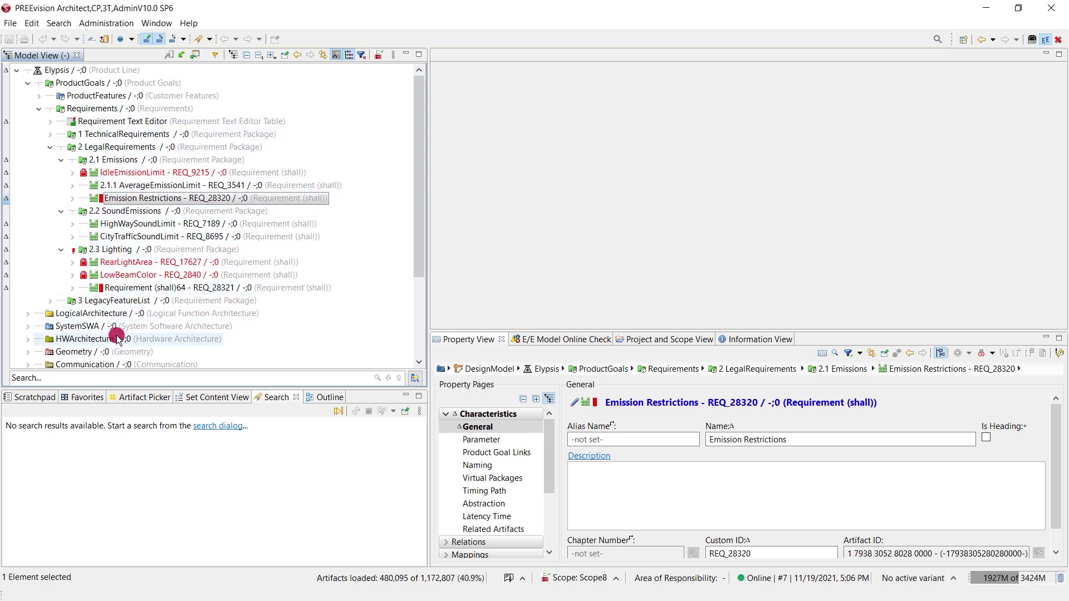
# Fetch the latest model updates from the server and select CityTrafficSoundLimit
pyautogui.click(182, 54)
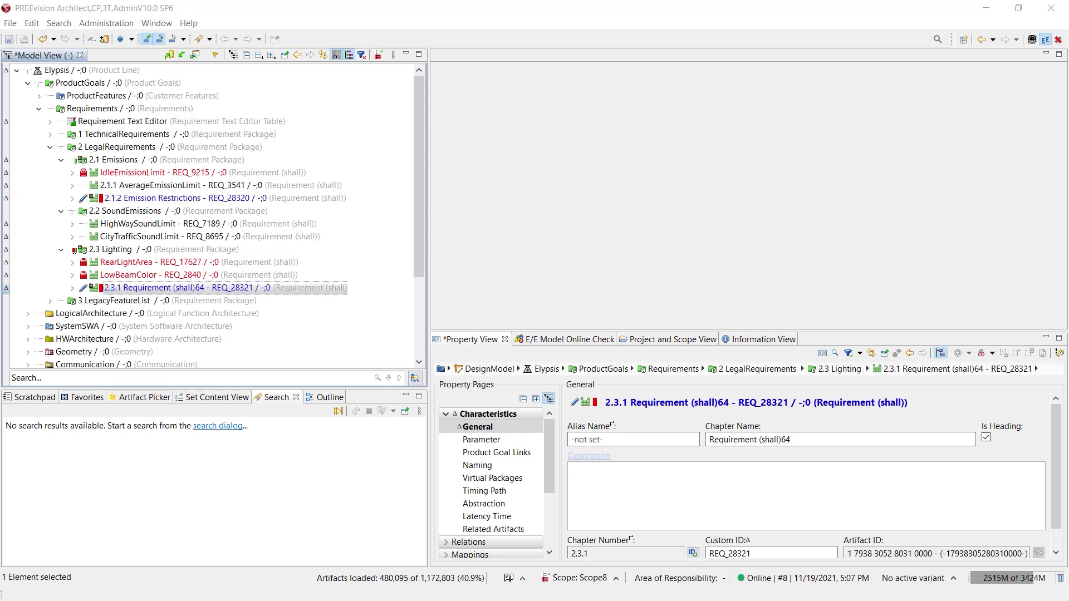
pyautogui.click(195, 237)
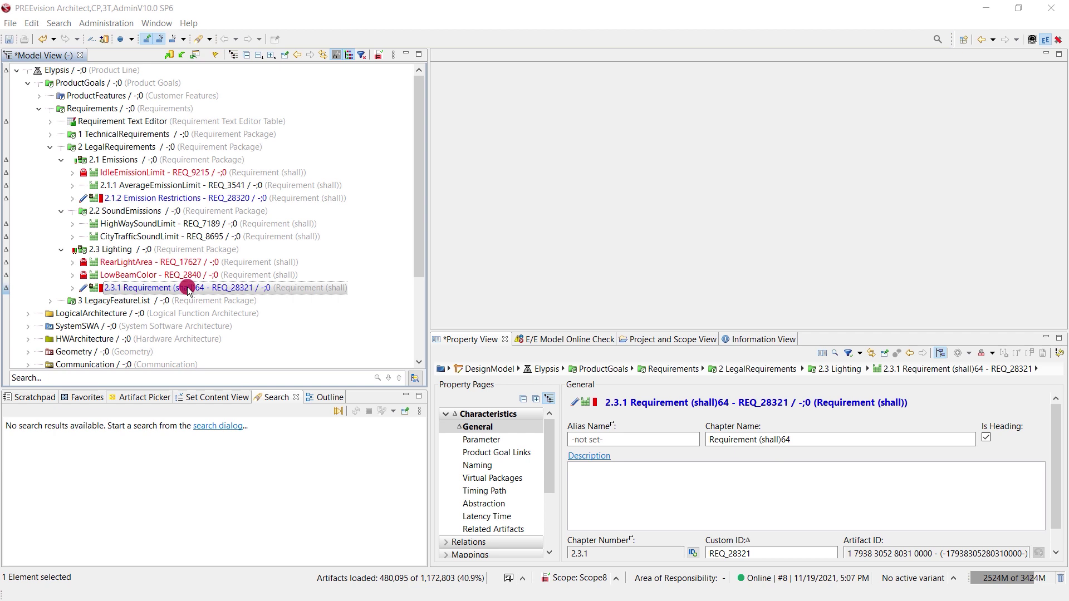
# Undo all own locks from the 2.3.1 requirement, discarding all local changes
pyautogui.rightClick(187, 289)
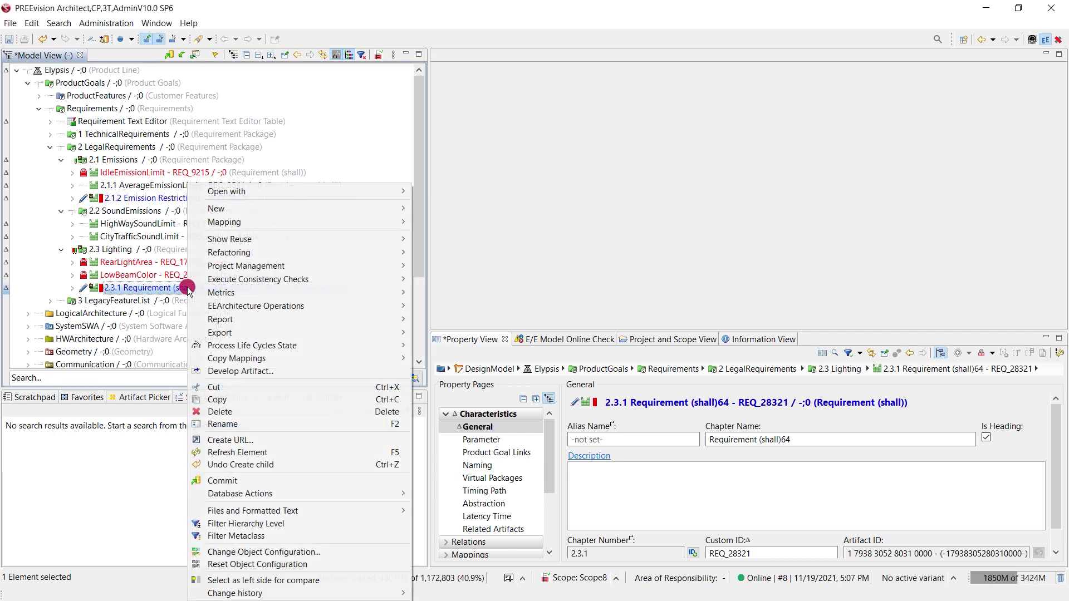
pyautogui.moveTo(376, 492)
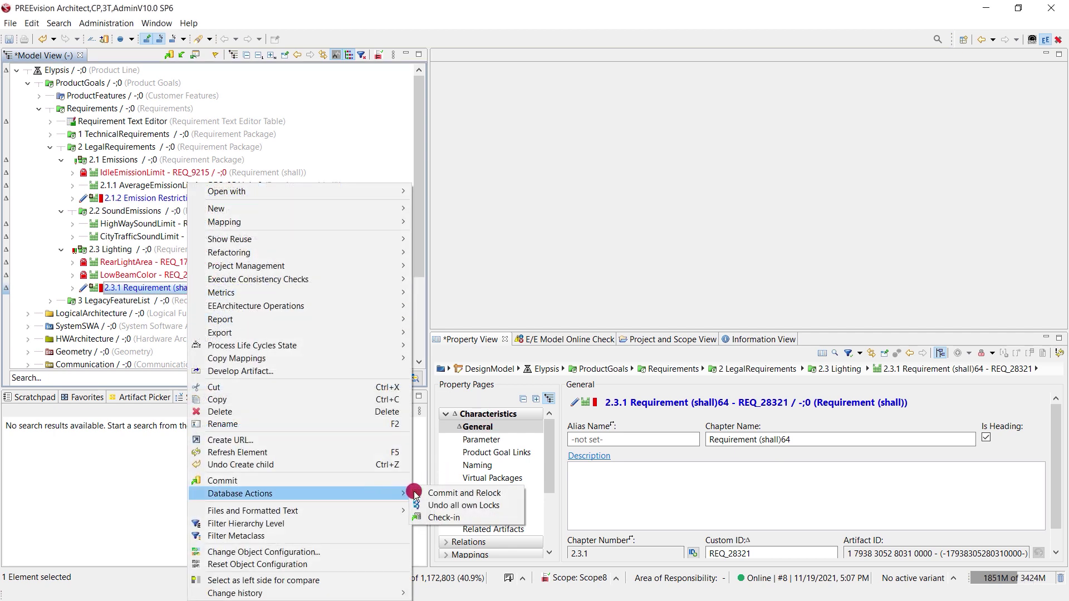
pyautogui.click(510, 504)
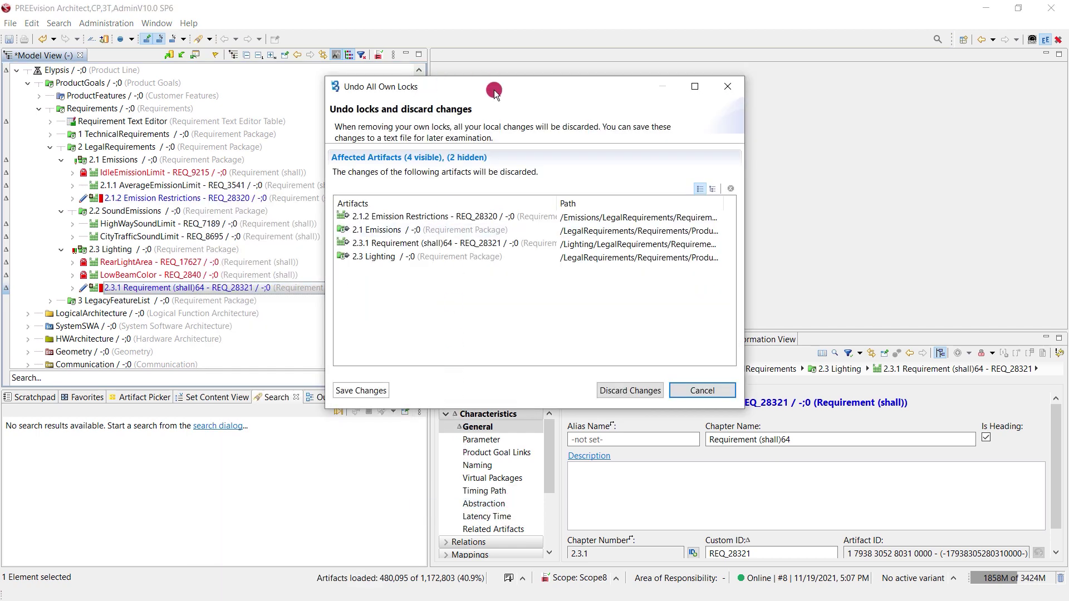
pyautogui.moveTo(489, 84); pyautogui.dragTo(555, 81)
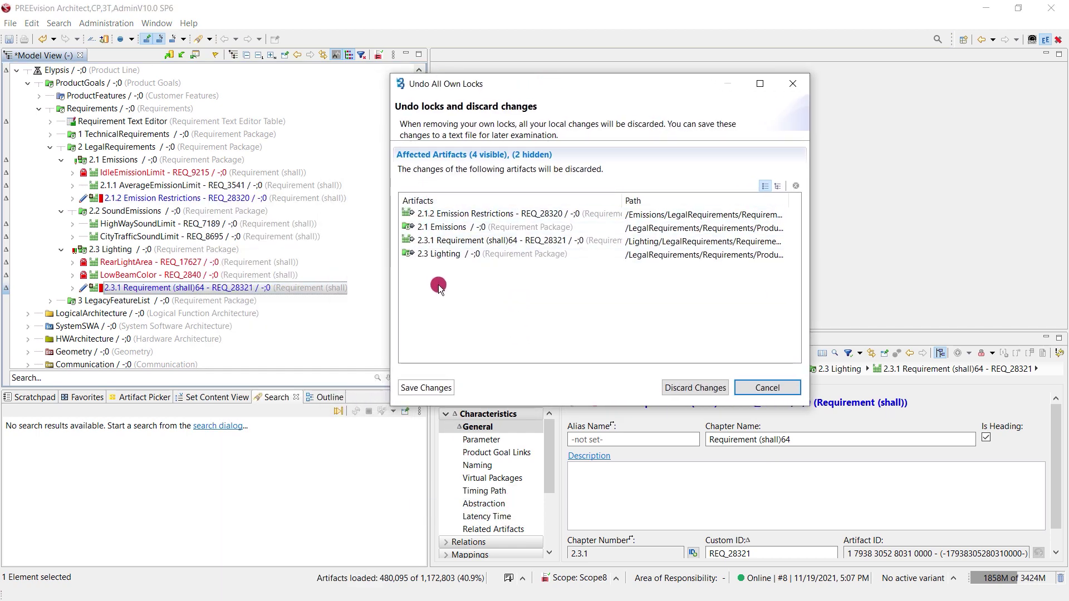
pyautogui.click(693, 388)
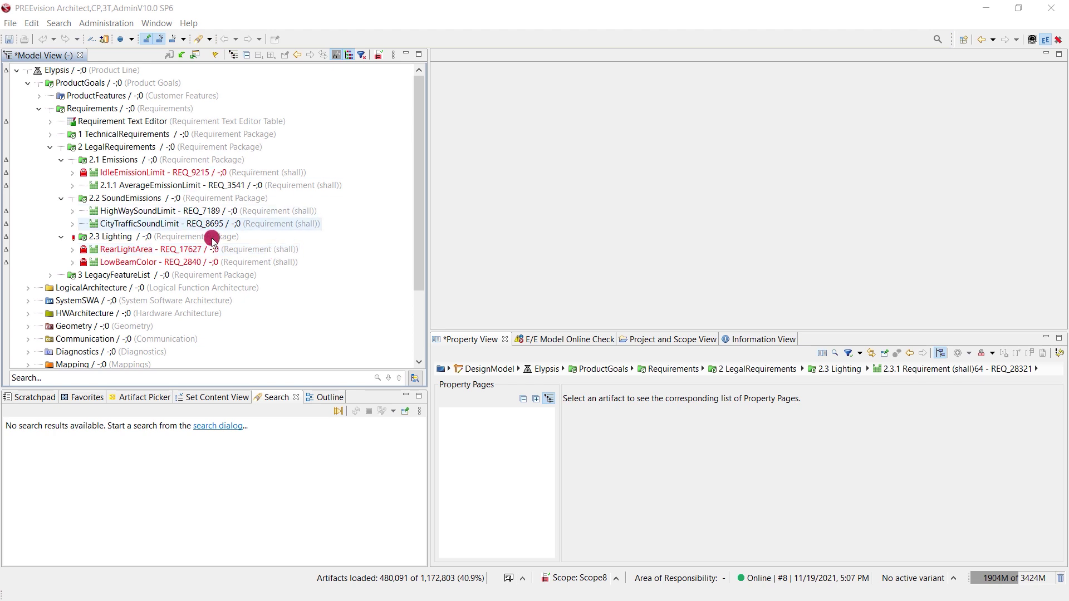
# Create shall requirement 2.1.2 'Emission Restrictions' in the 2.1 Emissions package
pyautogui.click(210, 213)
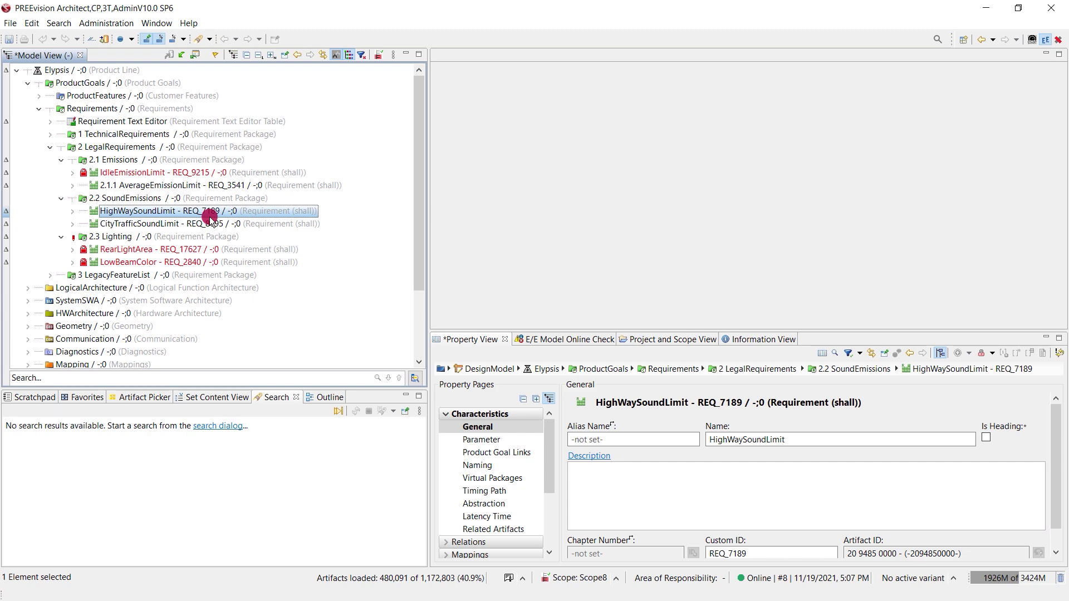
pyautogui.rightClick(167, 160)
pyautogui.moveTo(250, 183)
pyautogui.click(507, 236)
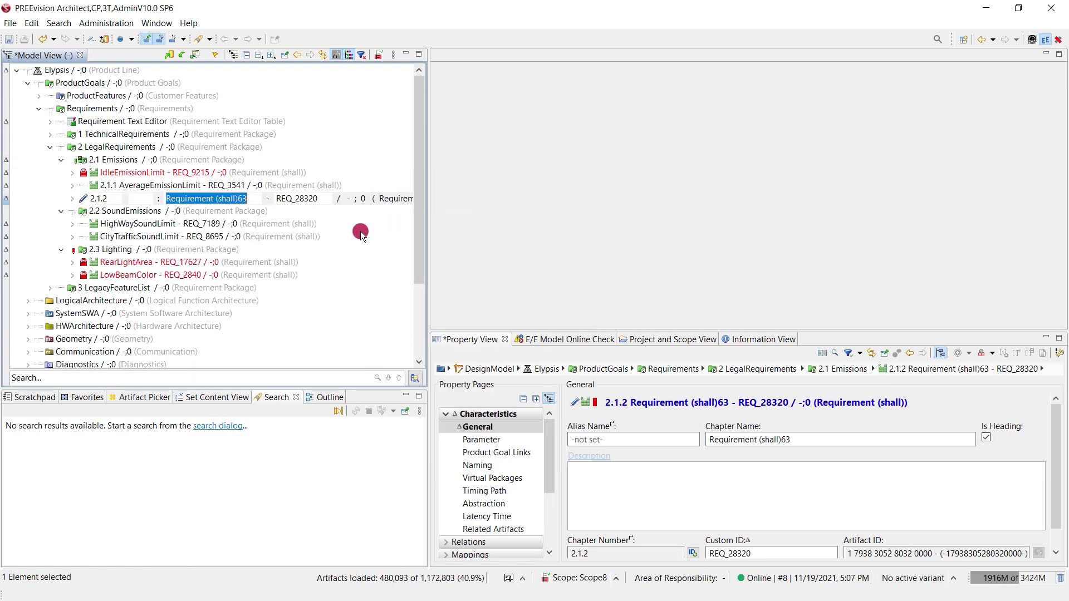
pyautogui.write('E')
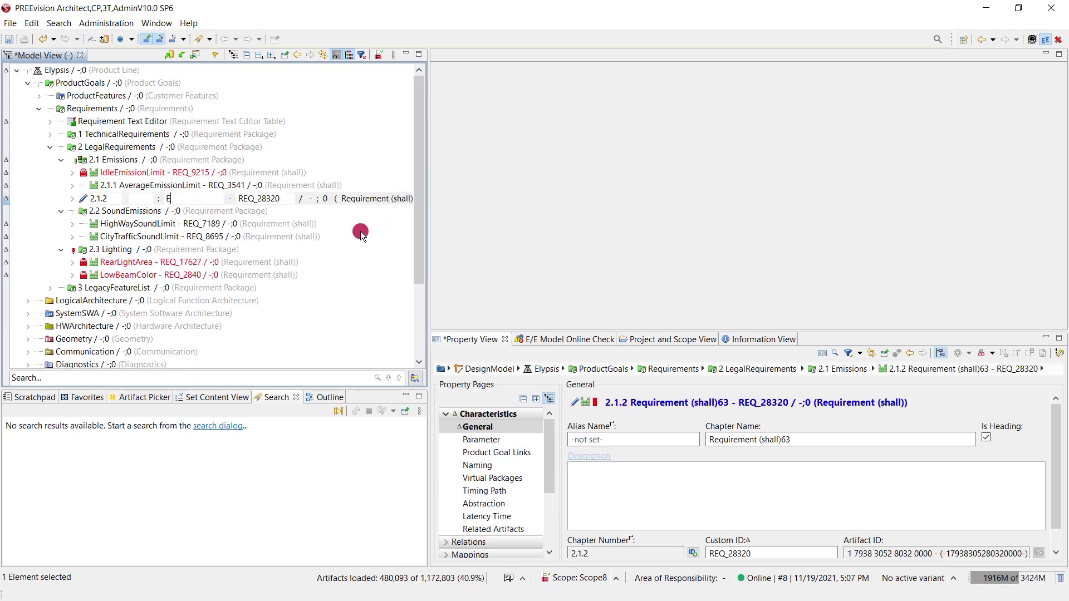
pyautogui.write('mission Restrictions')
pyautogui.press('Return')
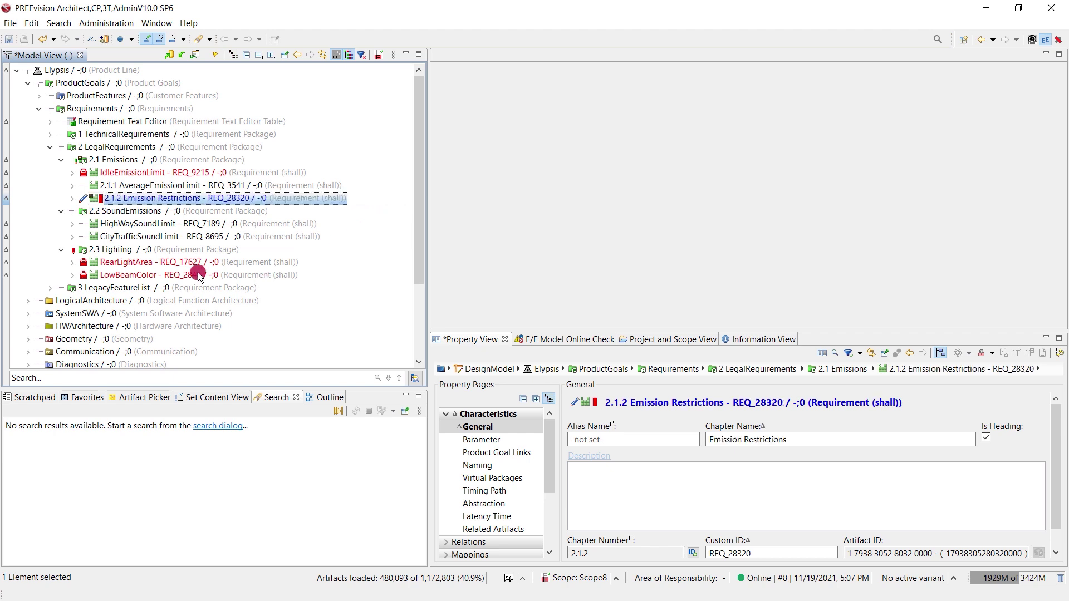
# Commit and relock Emission Restrictions with the comment 'Providing the Req.'
pyautogui.rightClick(249, 198)
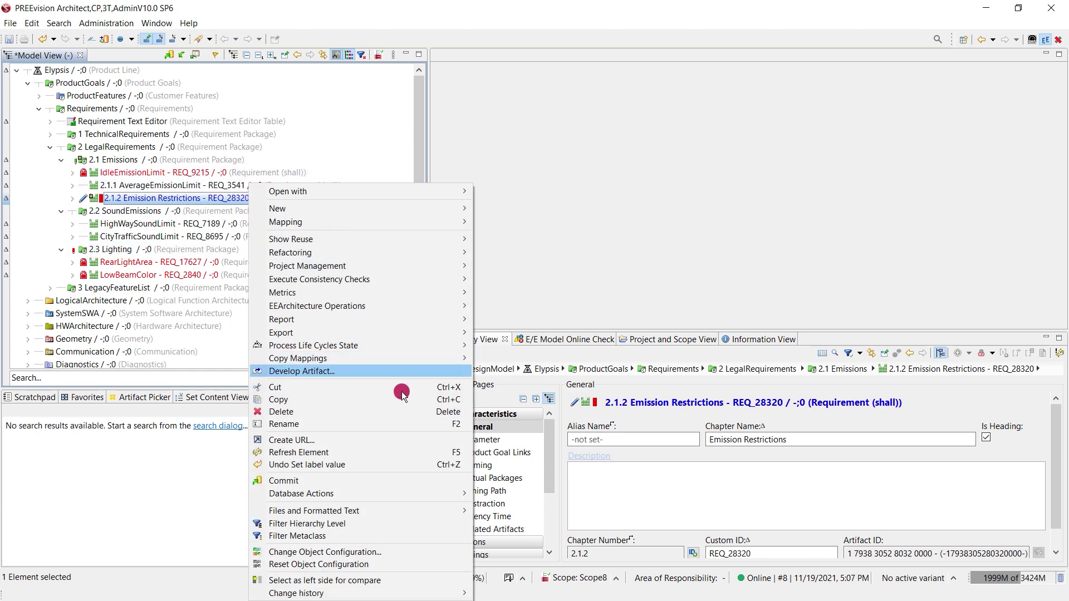
pyautogui.moveTo(323, 494)
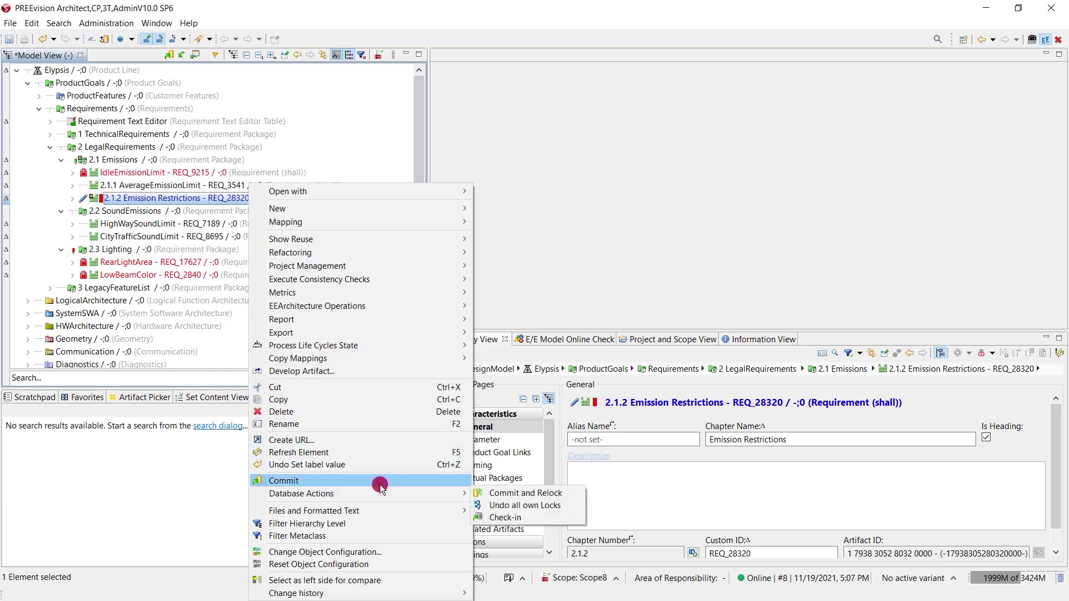
pyautogui.click(574, 494)
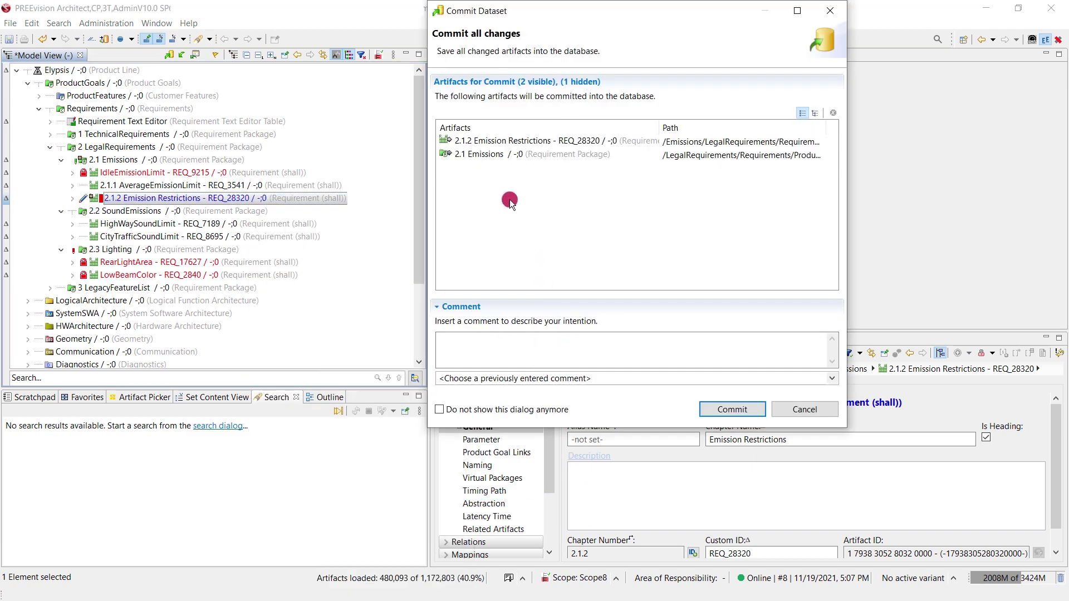
pyautogui.click(472, 352)
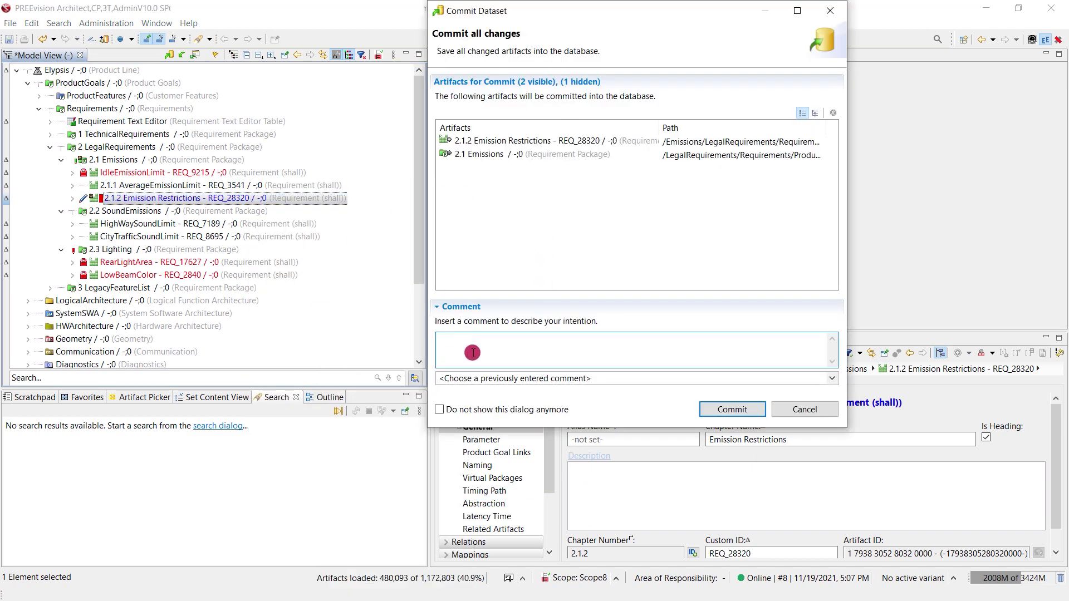
pyautogui.write('Providing the Req.')
pyautogui.click(720, 410)
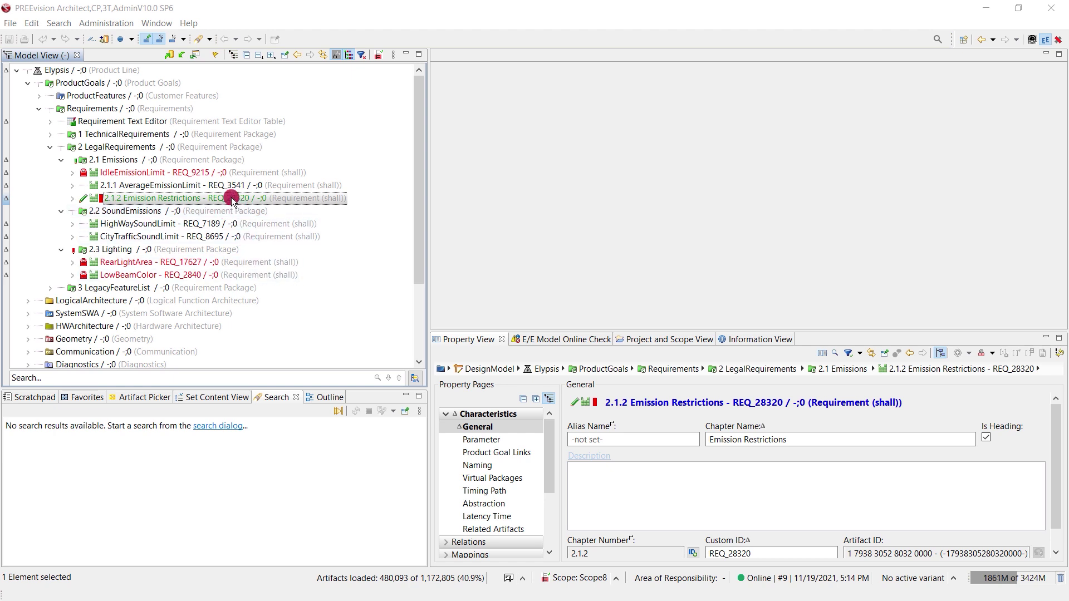
# Lock 2.2 SoundEmissions with its HighWaySoundLimit and CityTrafficSoundLimit requirements
pyautogui.click(145, 213)
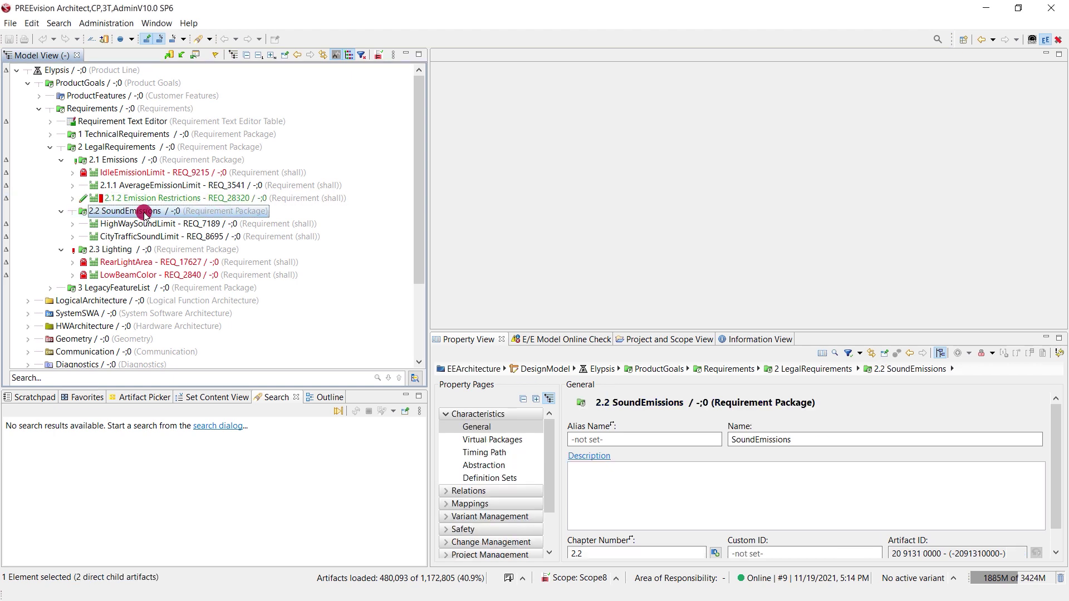
pyautogui.rightClick(144, 213)
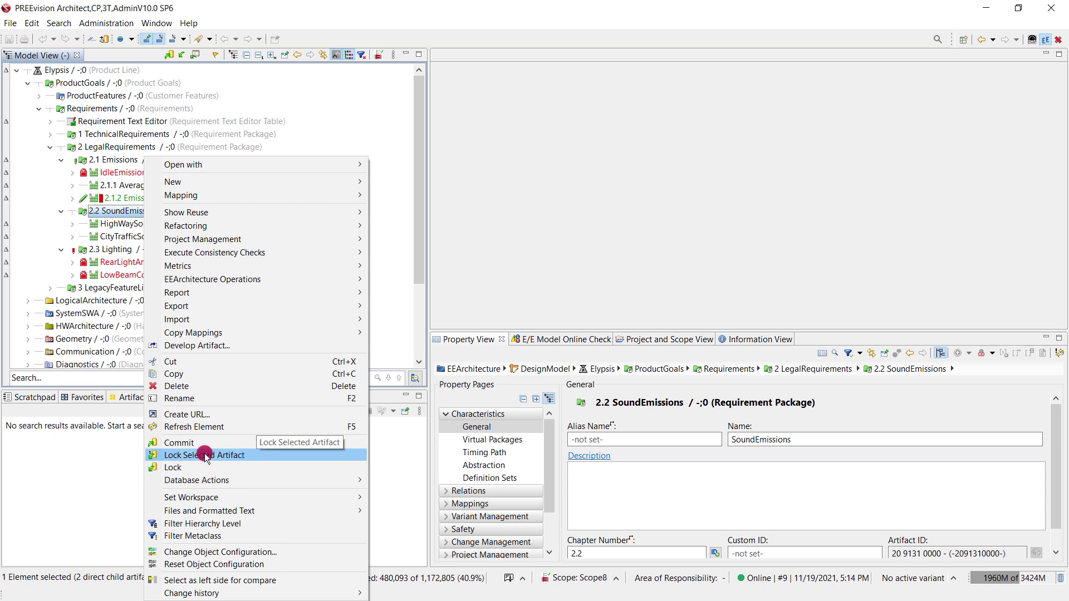
pyautogui.click(258, 467)
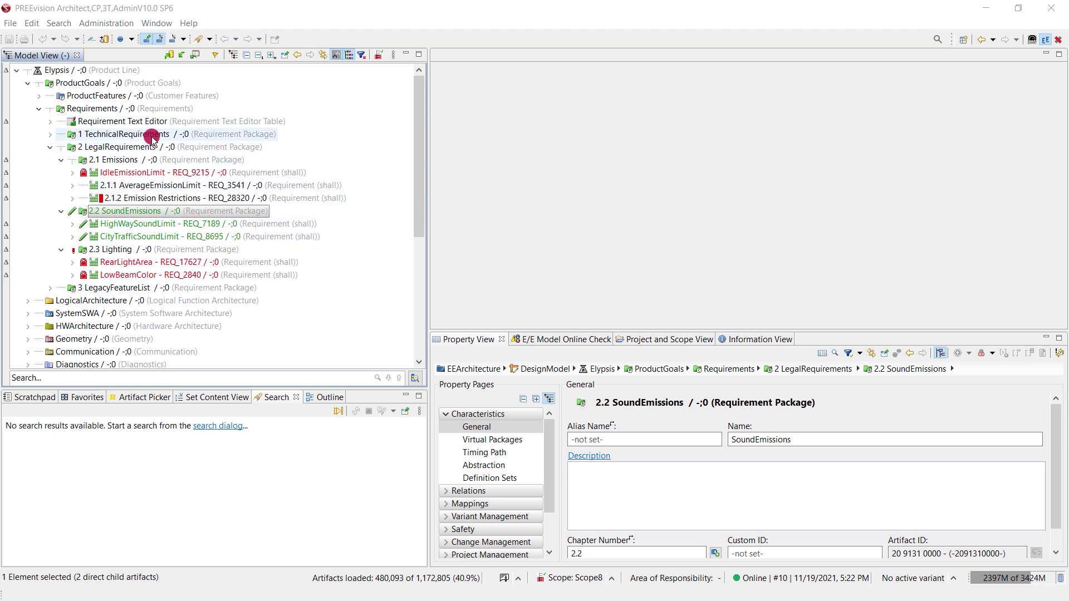
# Lock the Library Model data type package and acknowledge the Lock failed message for inactive and TopStates
pyautogui.scroll(-1, 151, 136)
pyautogui.scroll(-10, 151, 135)
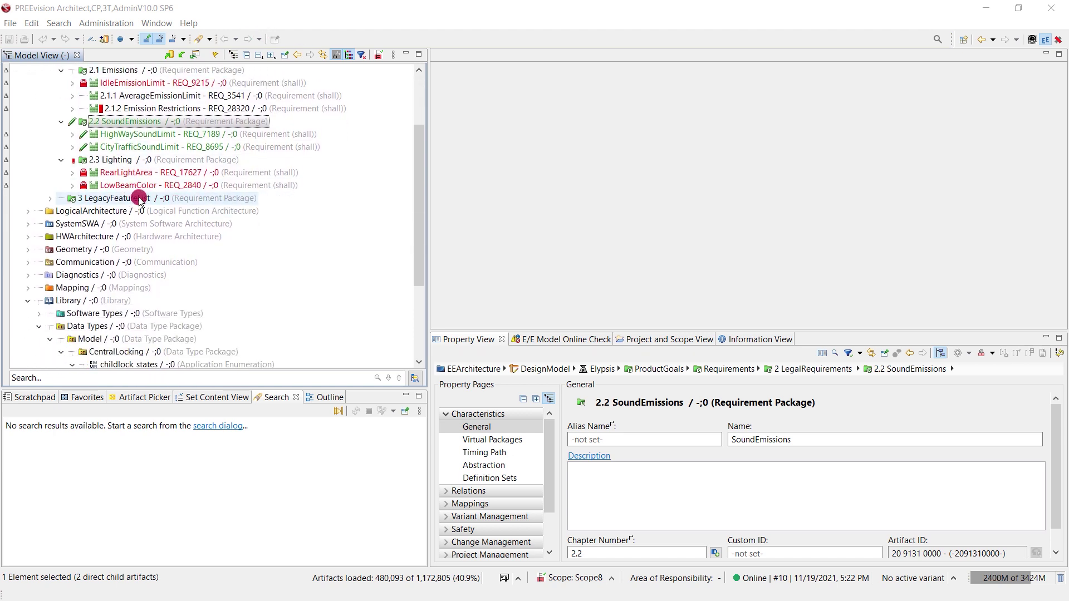
pyautogui.scroll(-4, 142, 162)
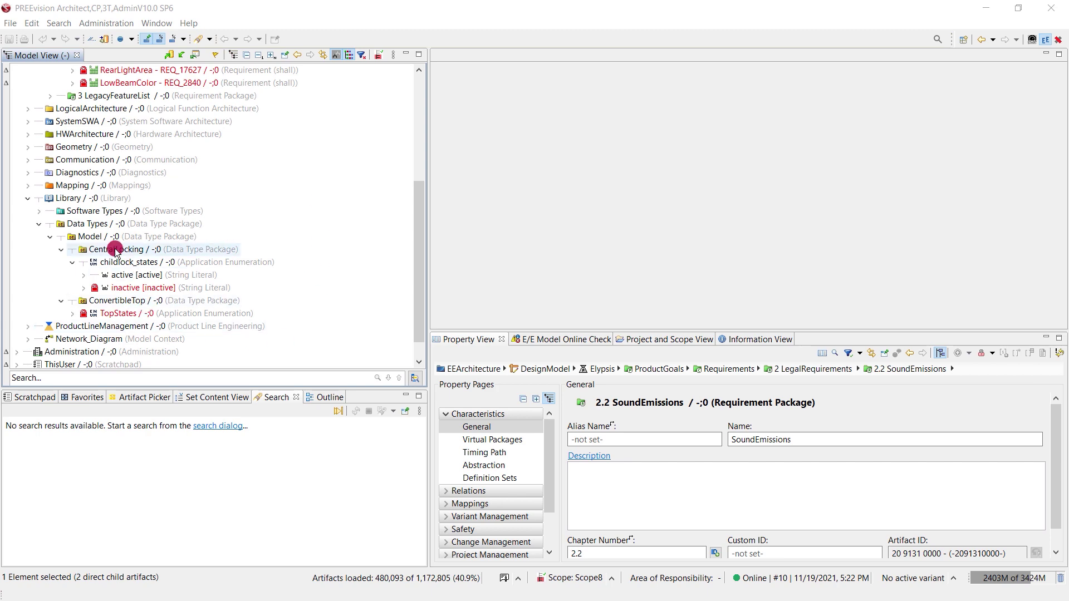
pyautogui.rightClick(106, 239)
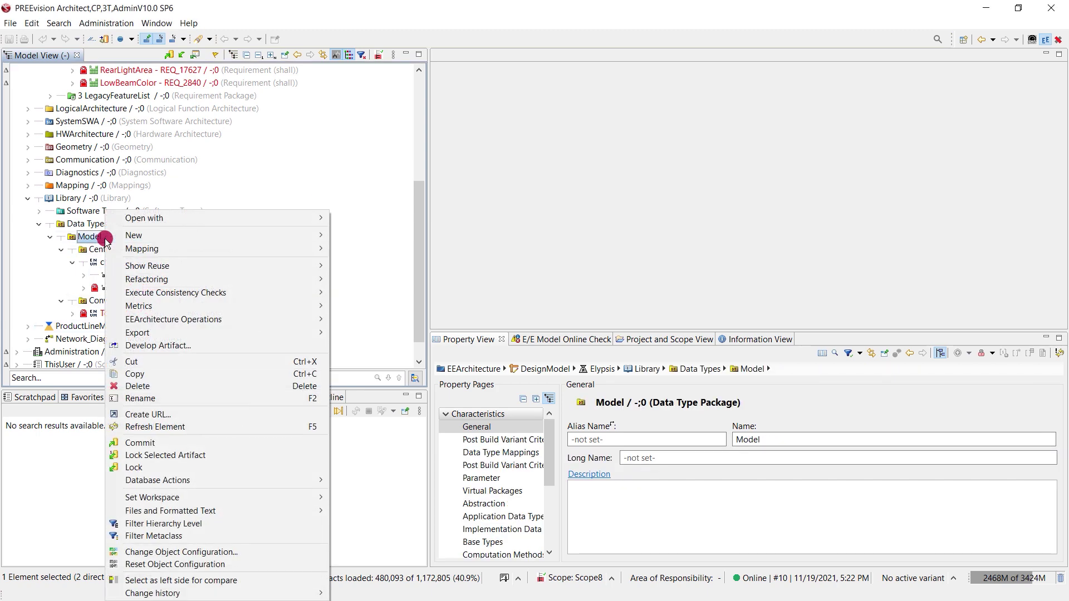
pyautogui.click(217, 468)
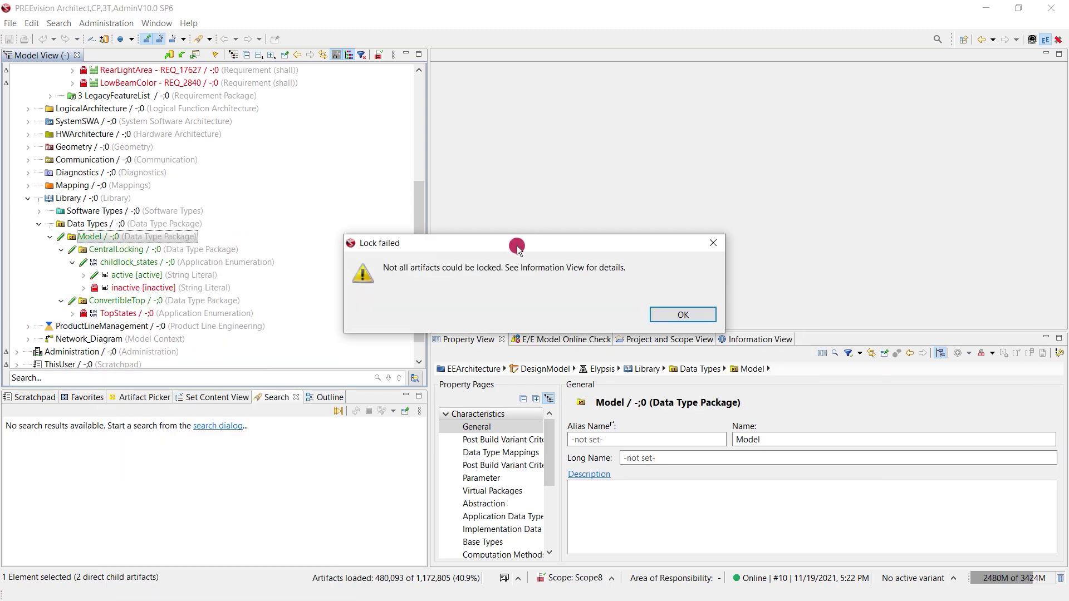
pyautogui.moveTo(517, 247); pyautogui.dragTo(519, 166)
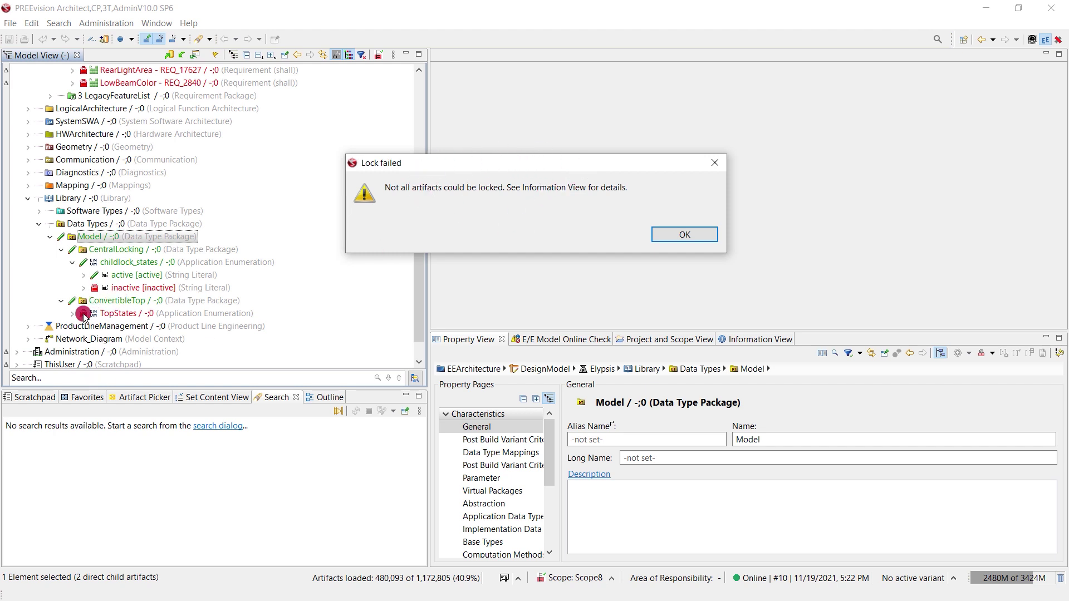
pyautogui.click(684, 234)
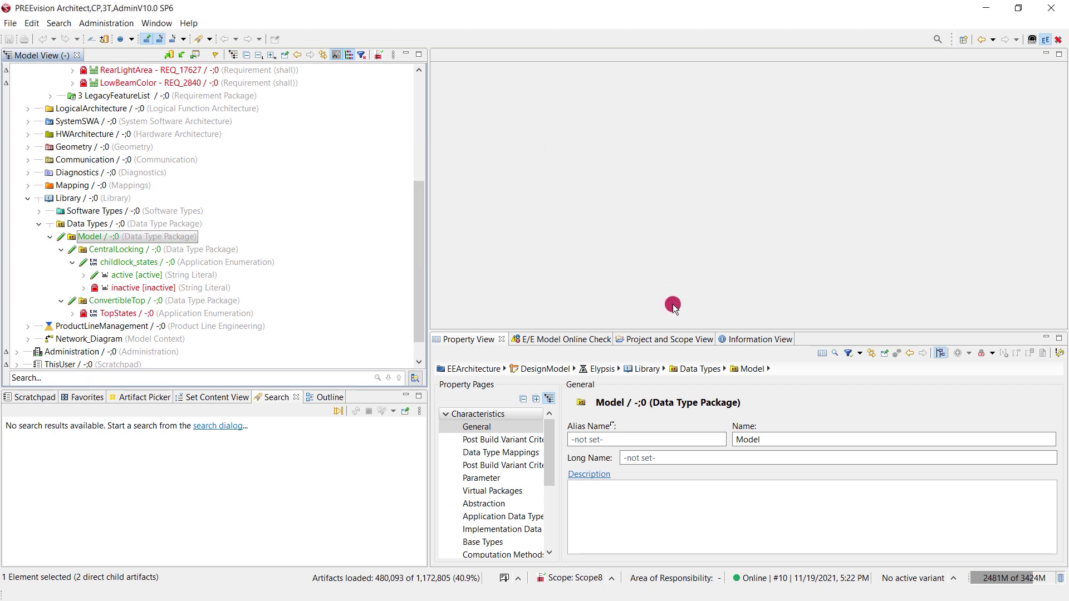
pyautogui.click(727, 339)
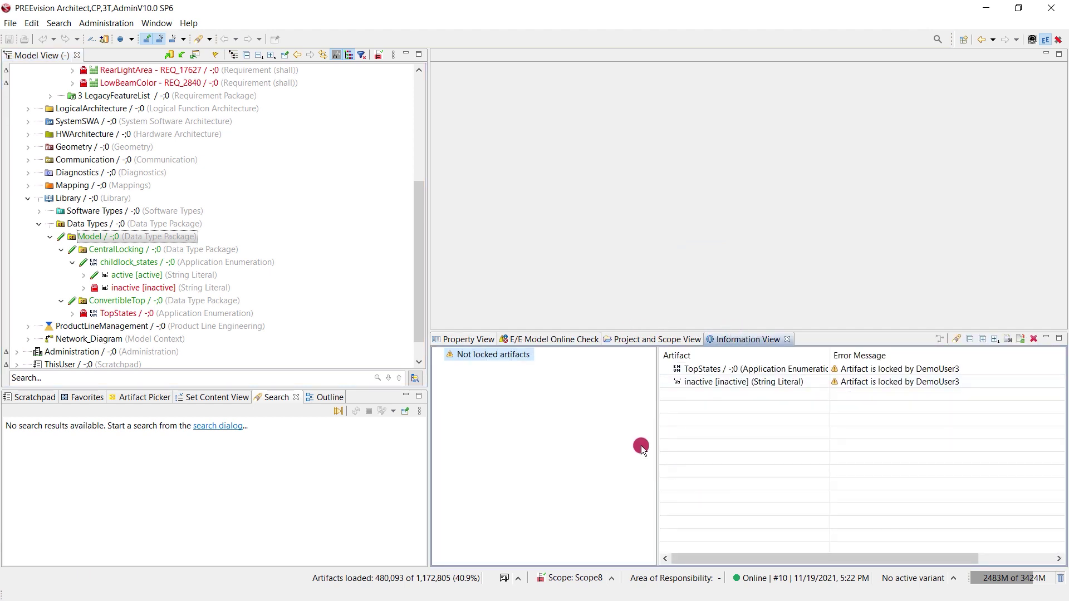
pyautogui.click(869, 369)
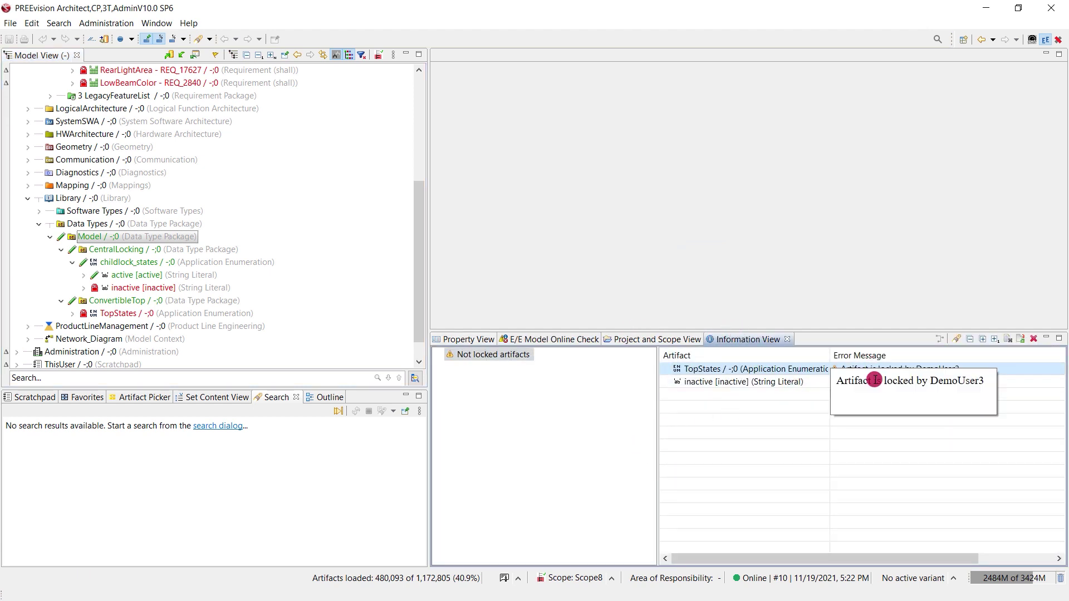
pyautogui.click(816, 382)
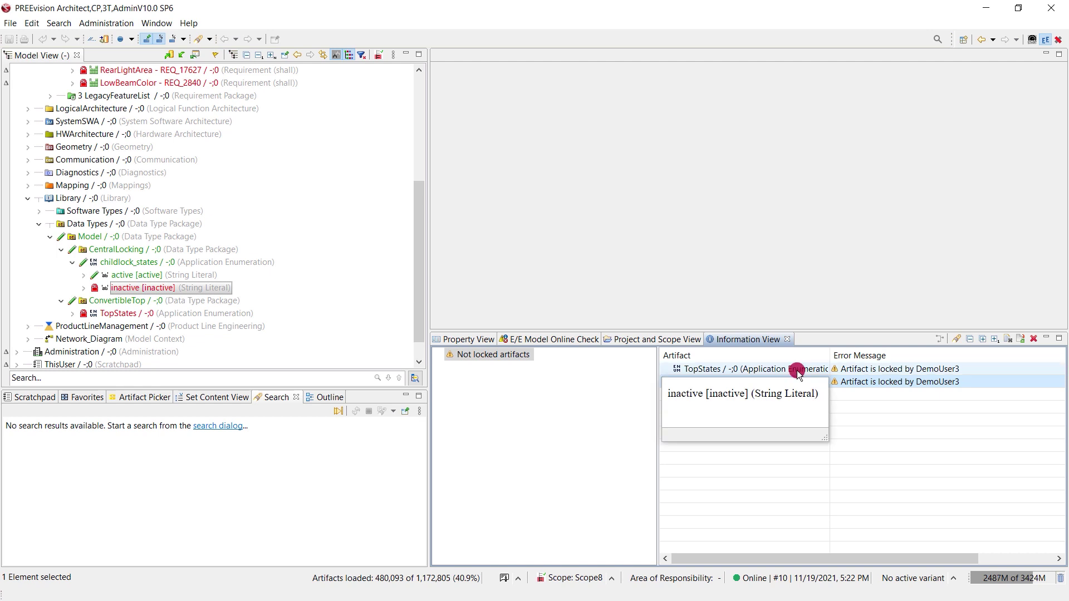